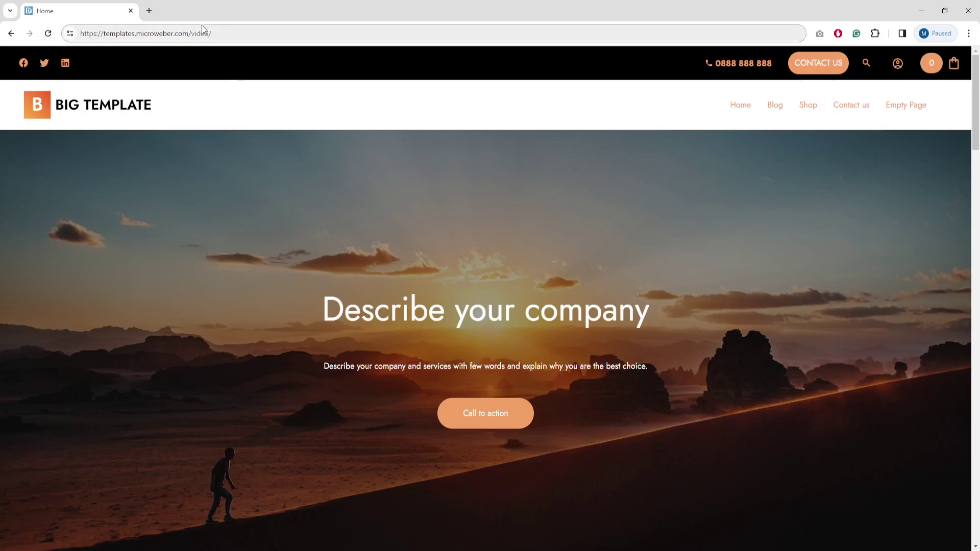
Step: Append _adm to the site URL to load the Microweber admin dashboard
left_click(272, 33)
left_click(274, 36)
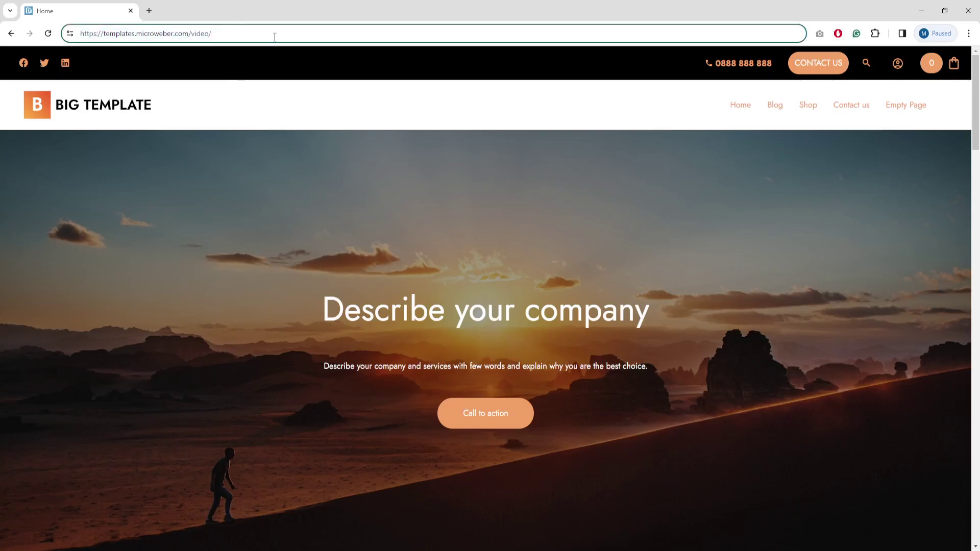
type("_adm")
key("Return")
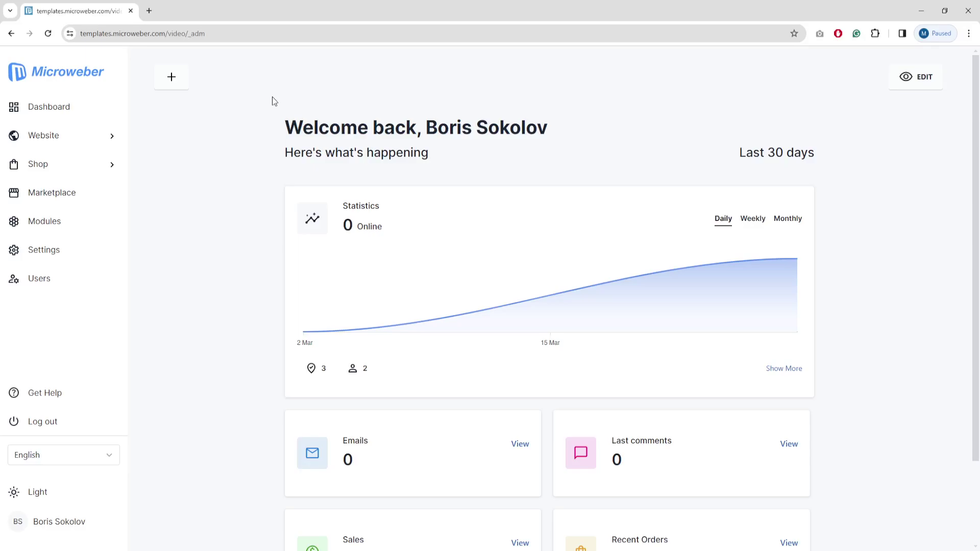
scroll(271, 97, "down", 2)
scroll(272, 97, "up", 2)
scroll(503, 205, "down", 2)
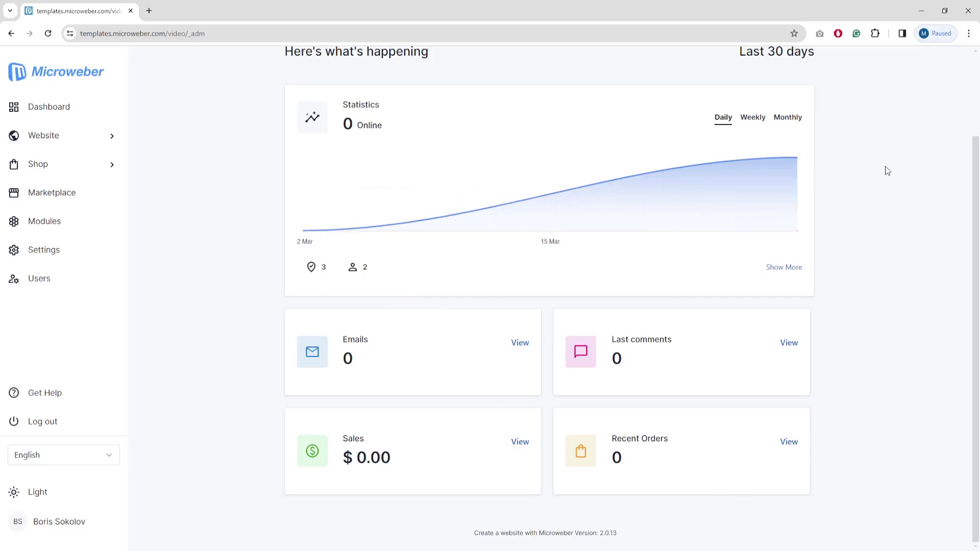
scroll(887, 184, "up", 2)
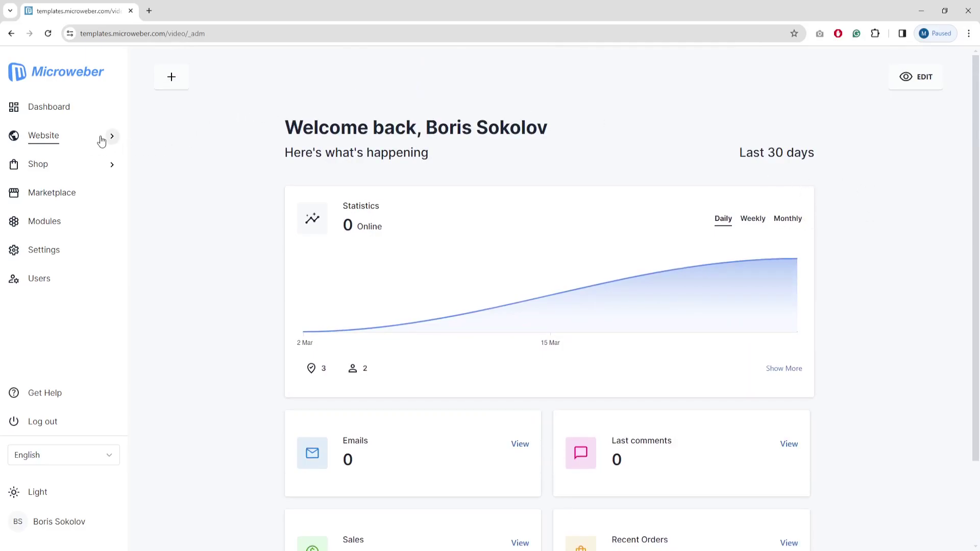
Step: Expand Website and open the Big Template design overview
left_click(46, 141)
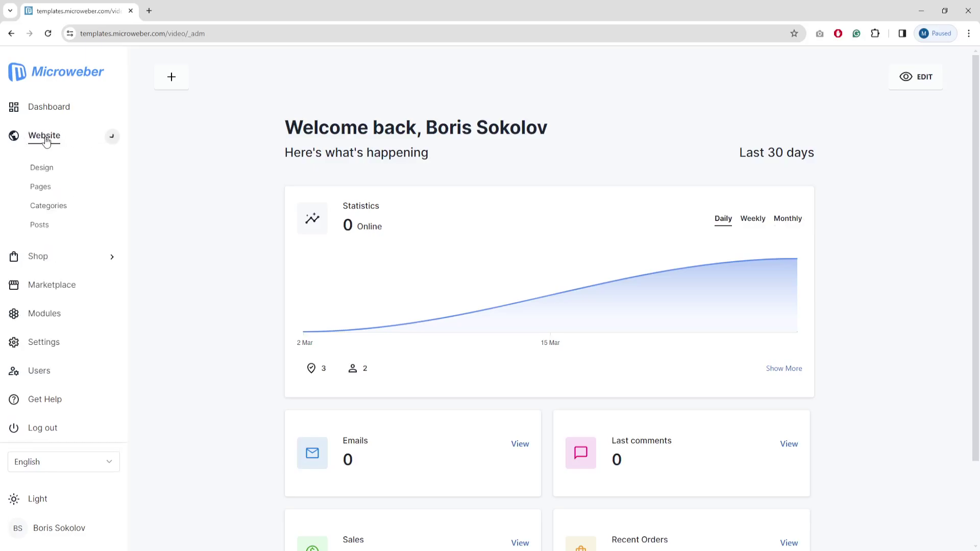
left_click(43, 171)
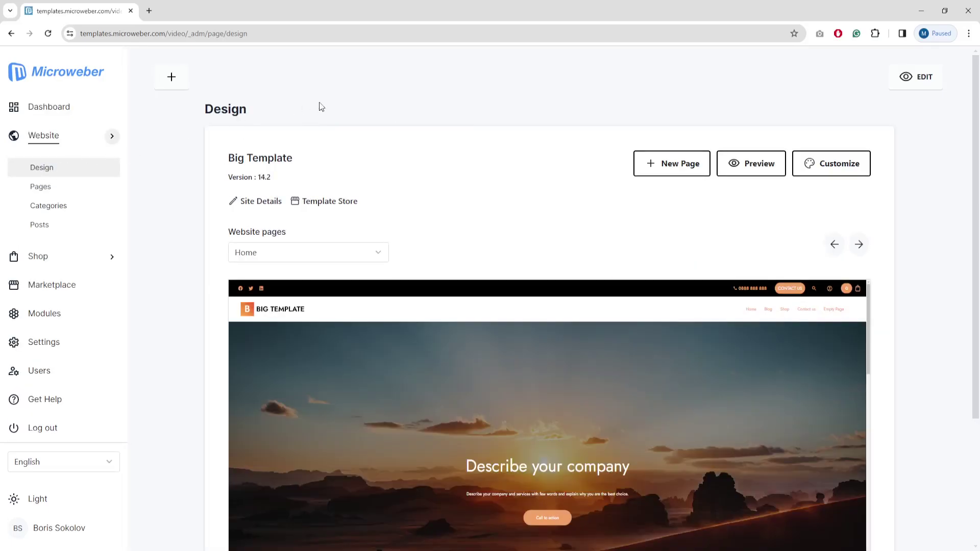
mouse_move(226, 164)
left_mouse_down()
mouse_move(293, 158)
mouse_move(221, 162)
left_mouse_up()
left_click(305, 159)
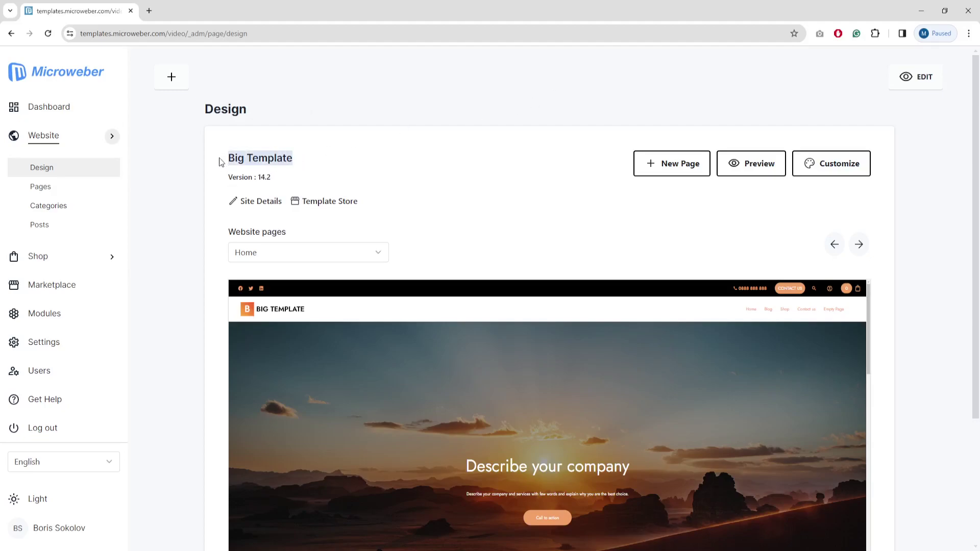
left_click(374, 163)
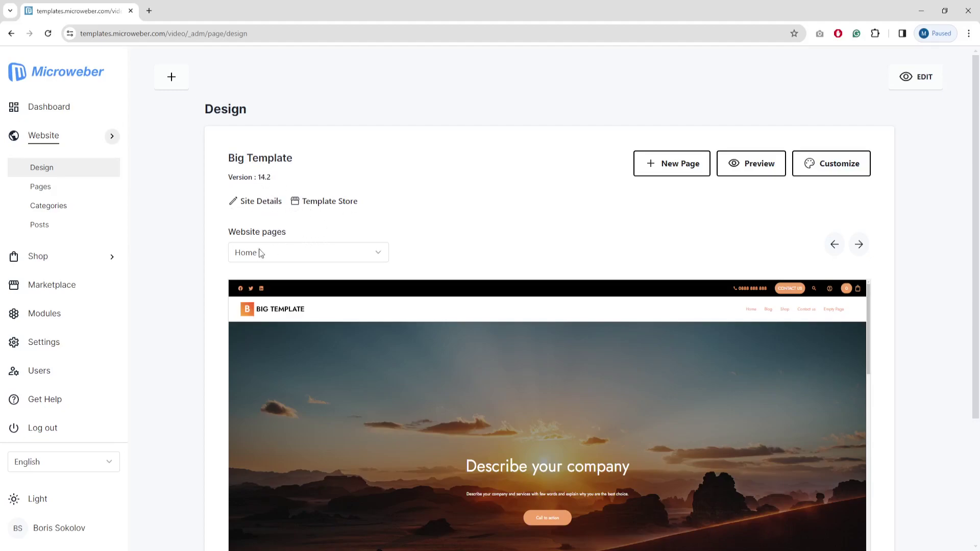
Step: Switch the previewed page from Blog through Shop to Contact us
left_click_drag(229, 233, 294, 234)
left_click(294, 235)
left_click(306, 255)
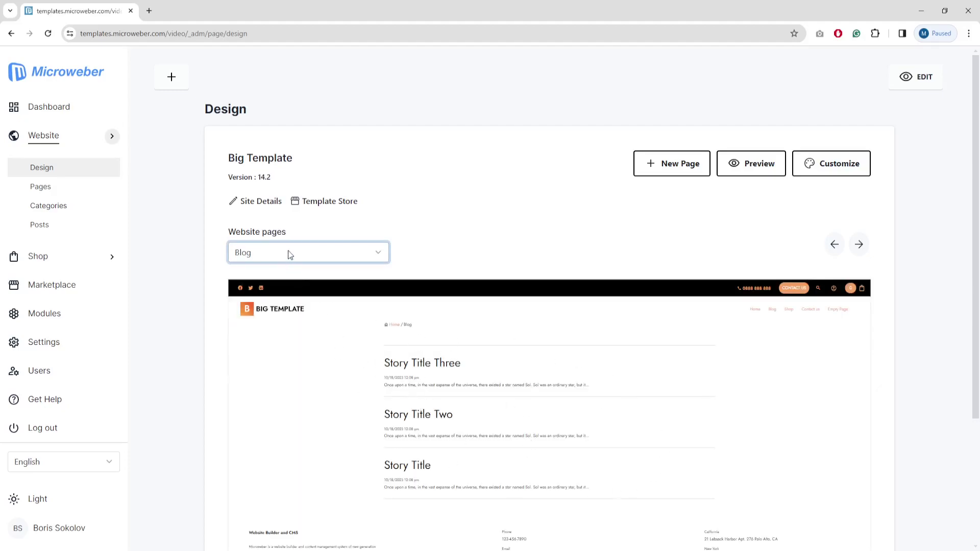
key("Down")
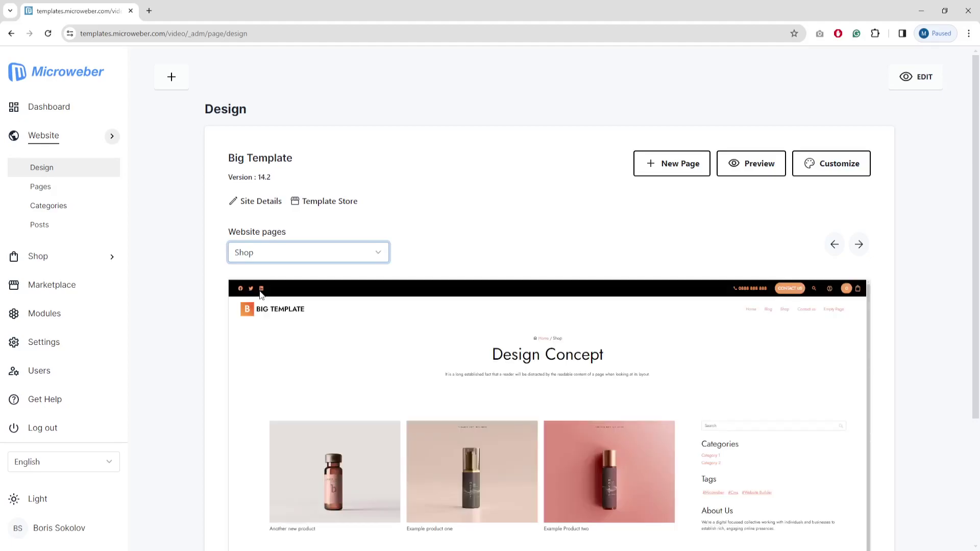
key("Down")
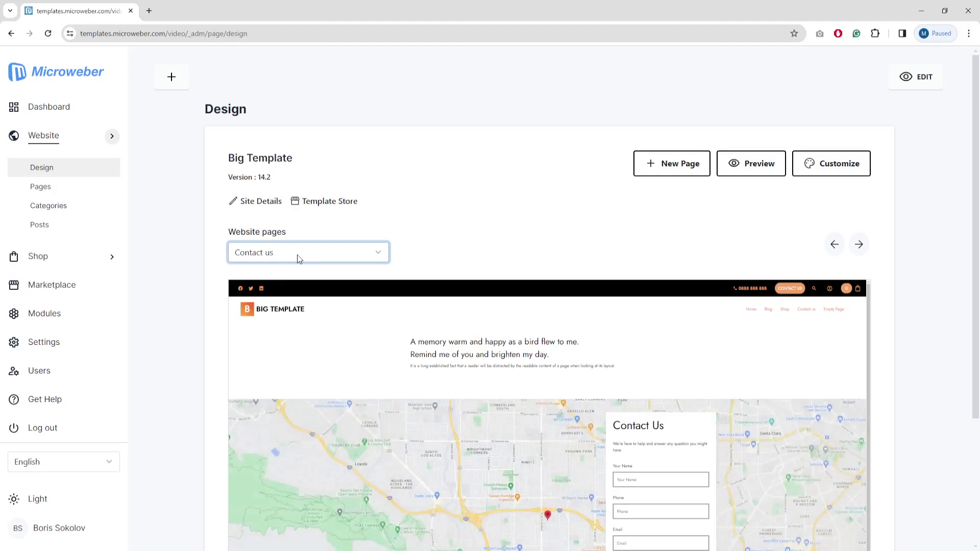
left_click(198, 225)
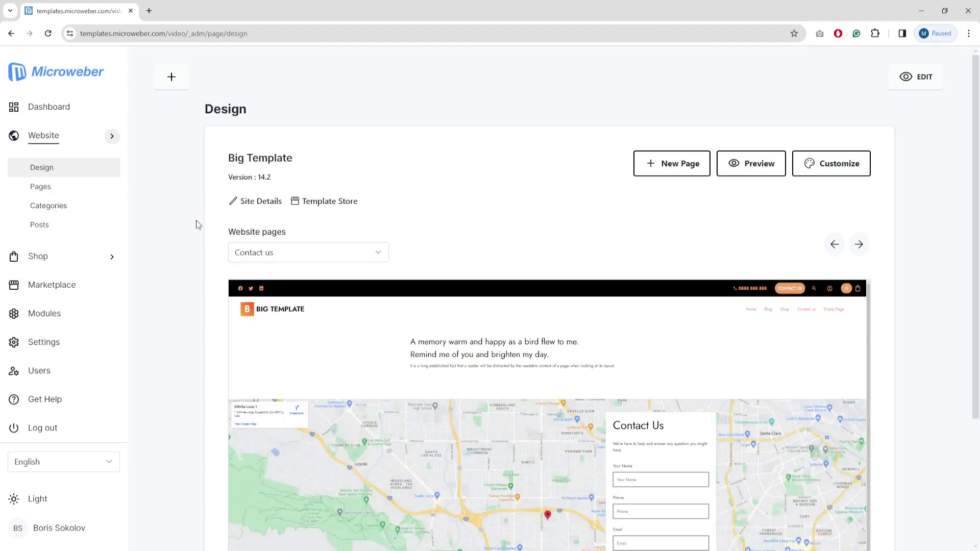
left_click(42, 192)
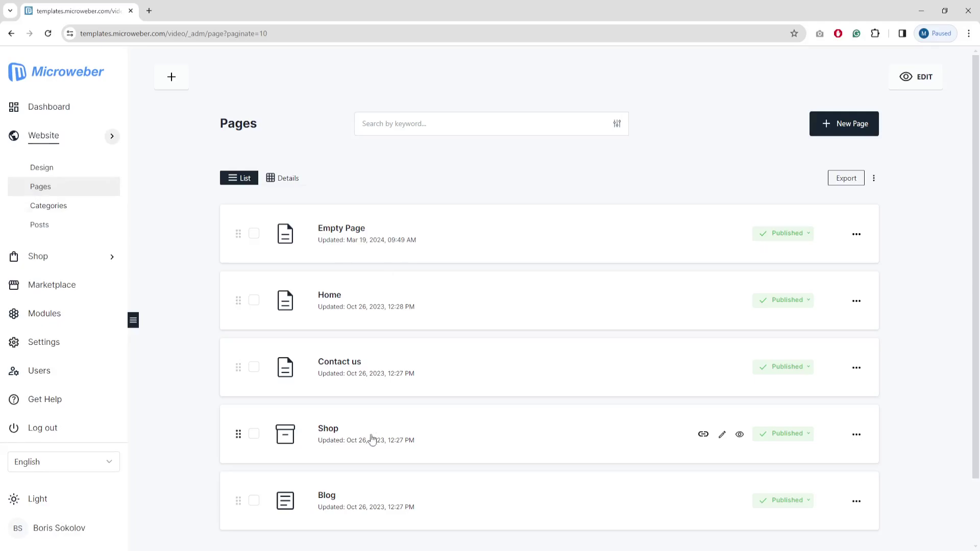
Step: Drag Empty Page to the bottom of the Pages list and check Shop's categories in the page tree
left_click_drag(236, 231, 231, 501)
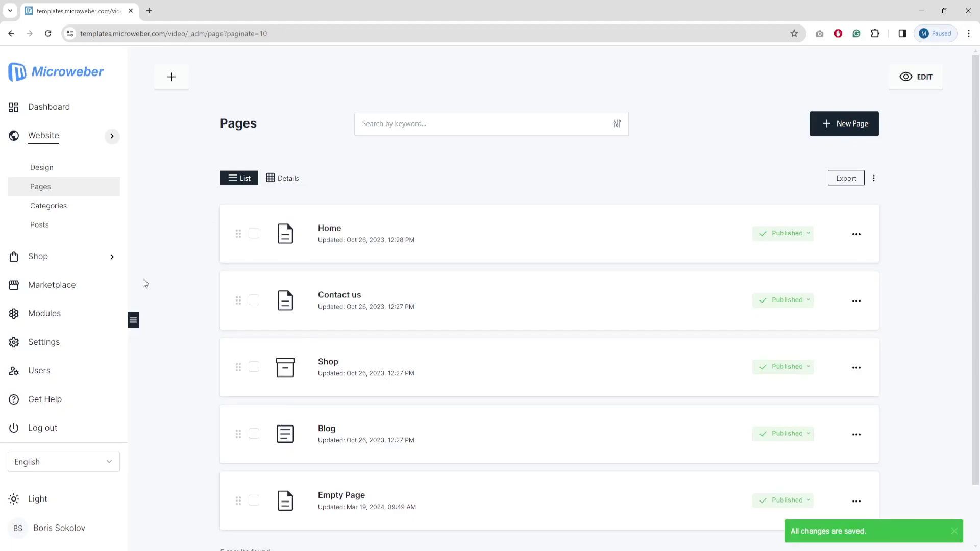
left_click(133, 320)
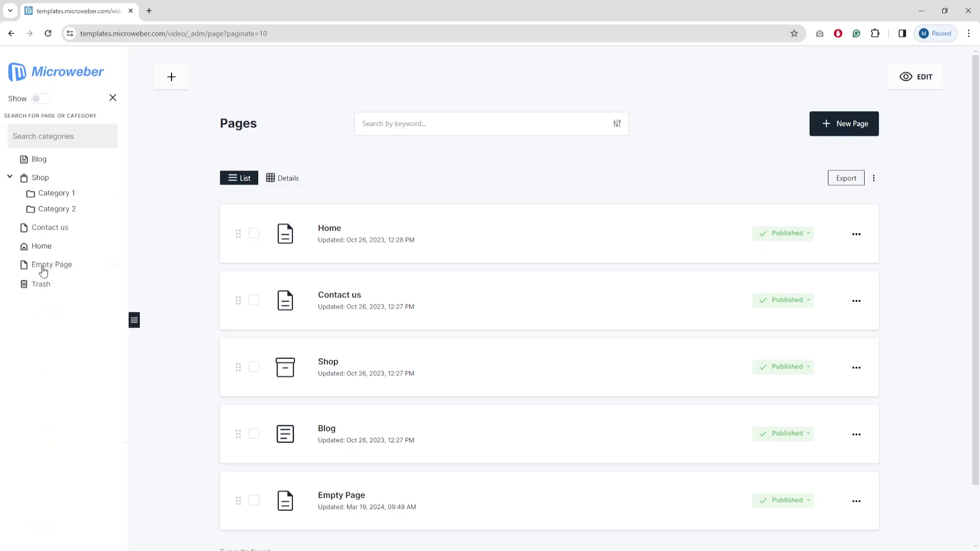
left_click(37, 102)
left_click(38, 102)
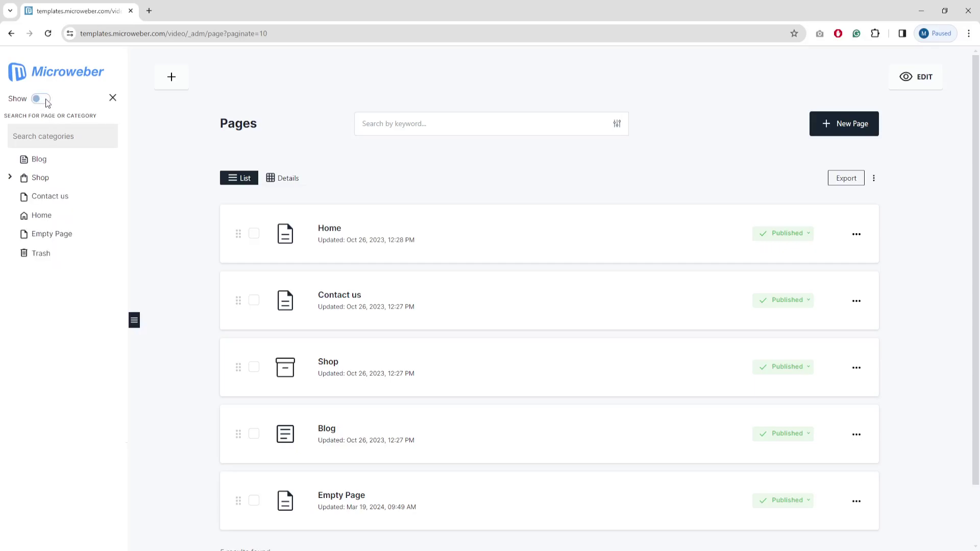
left_click(46, 101)
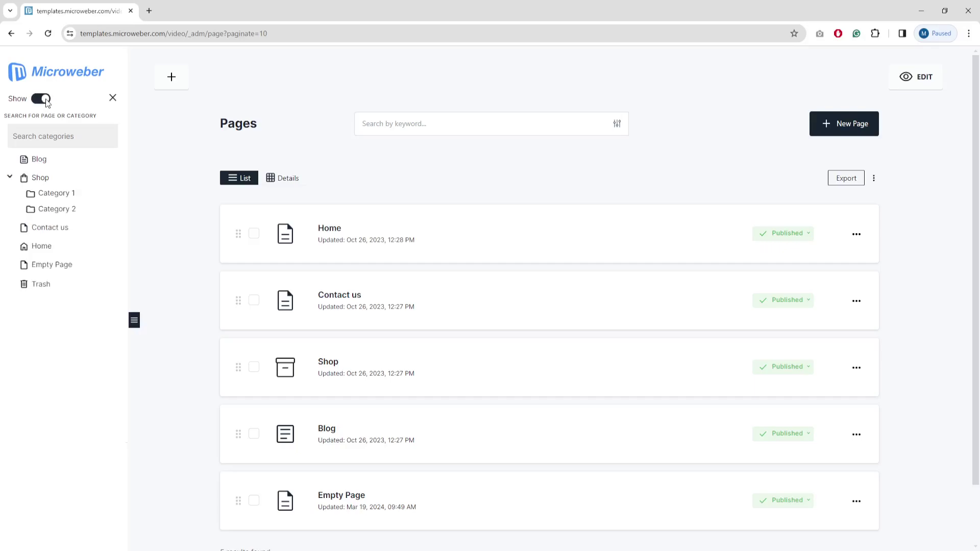
left_click(113, 98)
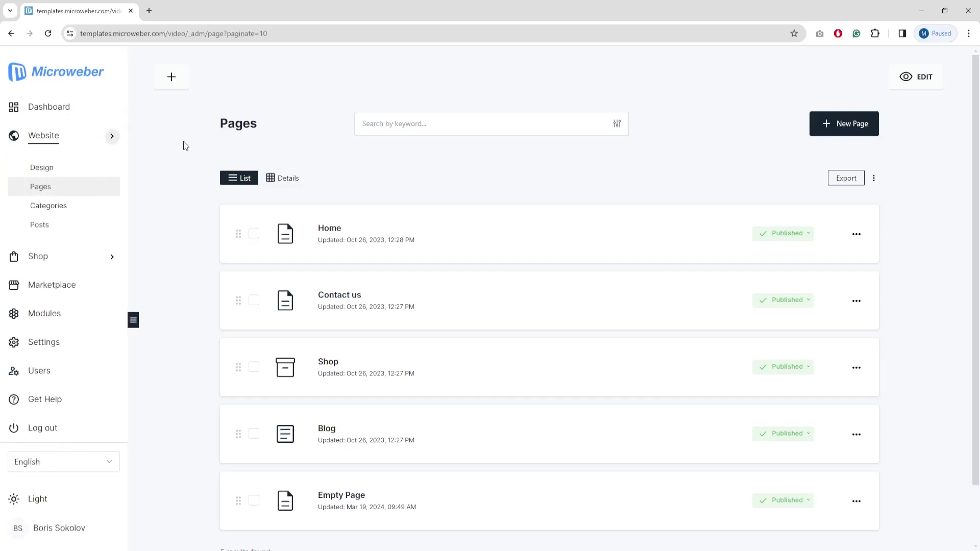
Step: Open the Categories overview, then the Posts list with the three Story Title posts
left_click(47, 209)
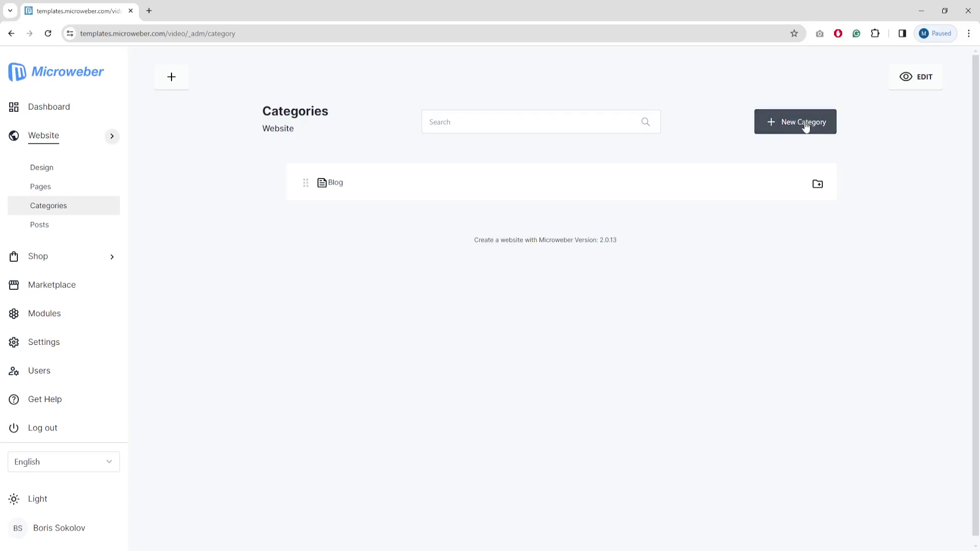
left_click(42, 228)
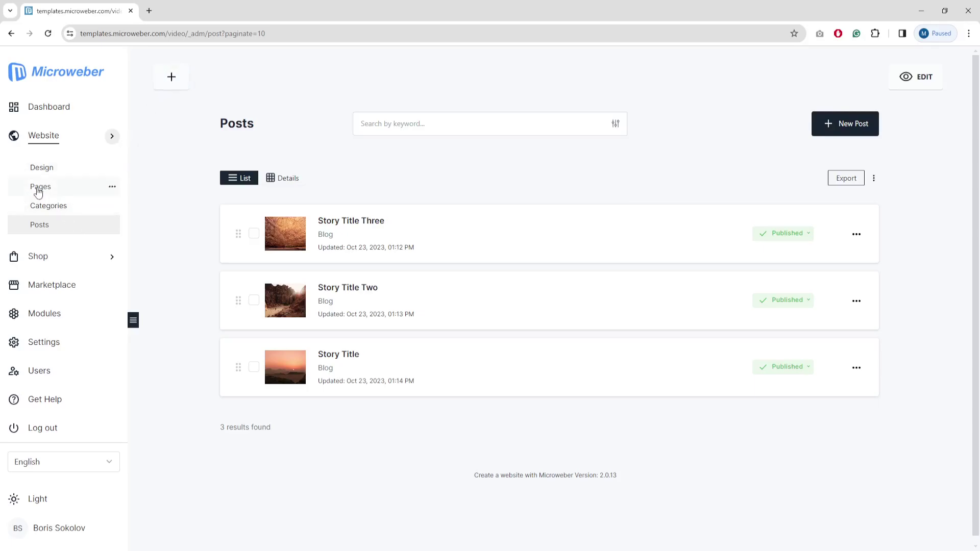
left_click(113, 190)
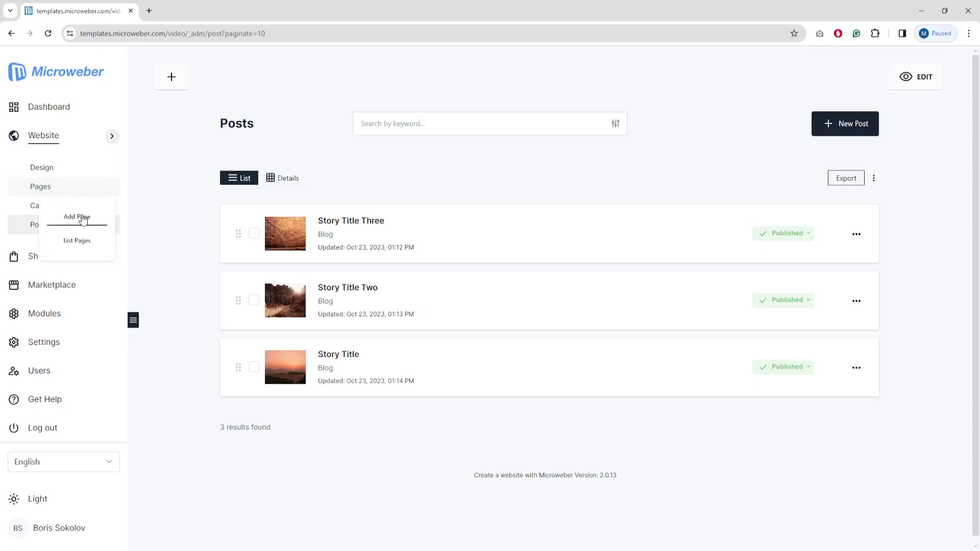
left_click(168, 147)
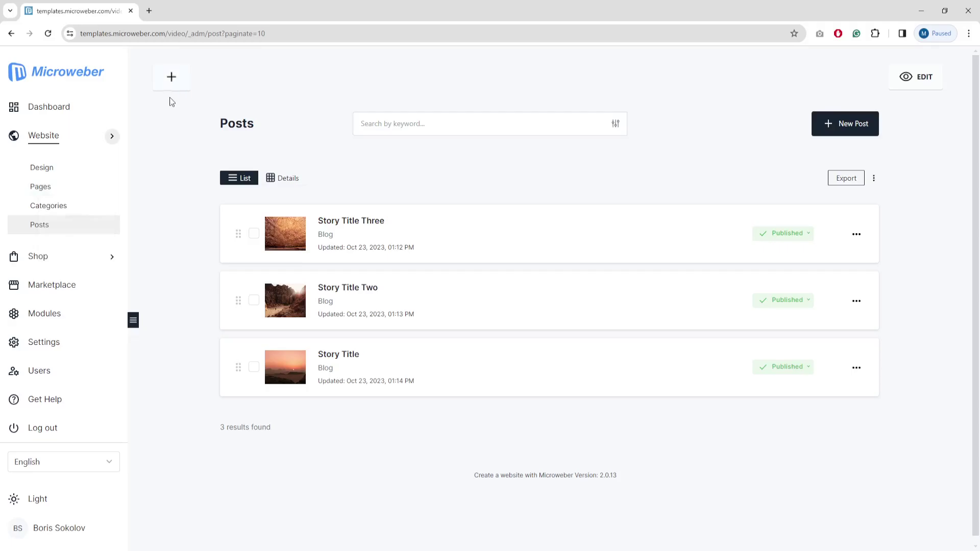
left_click(171, 84)
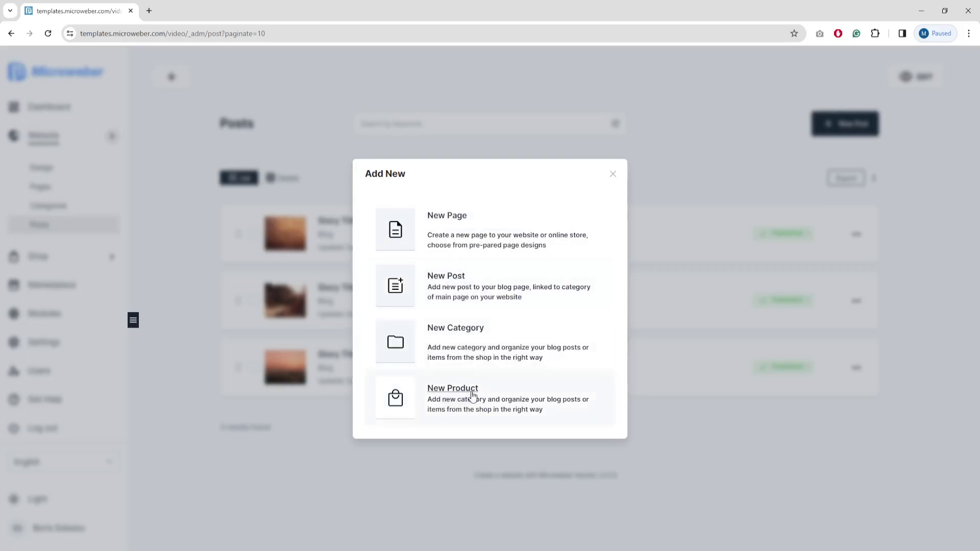
Step: Choose New Page and pick the blank Clean Page layout from the page types
left_click(505, 224)
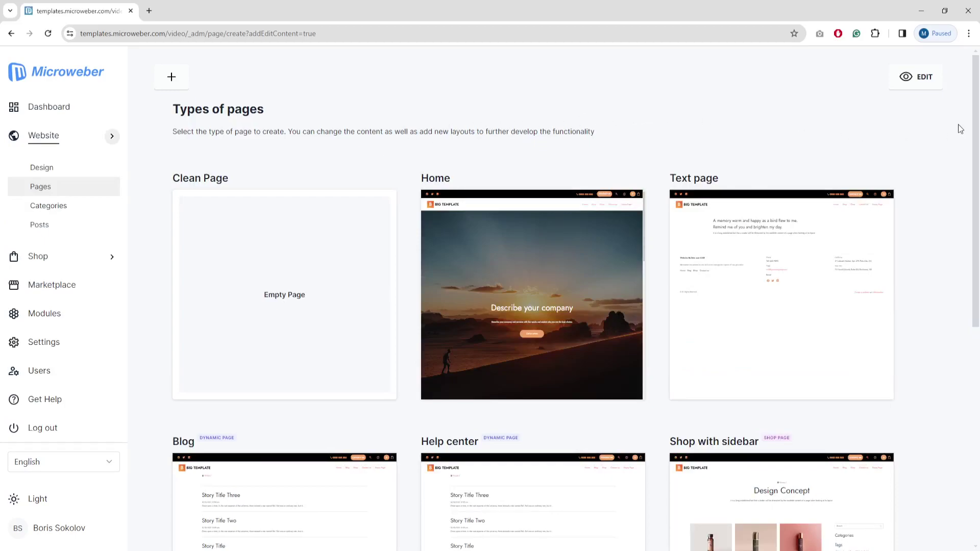
left_click_drag(973, 118, 979, 276)
scroll(978, 305, "down", 2)
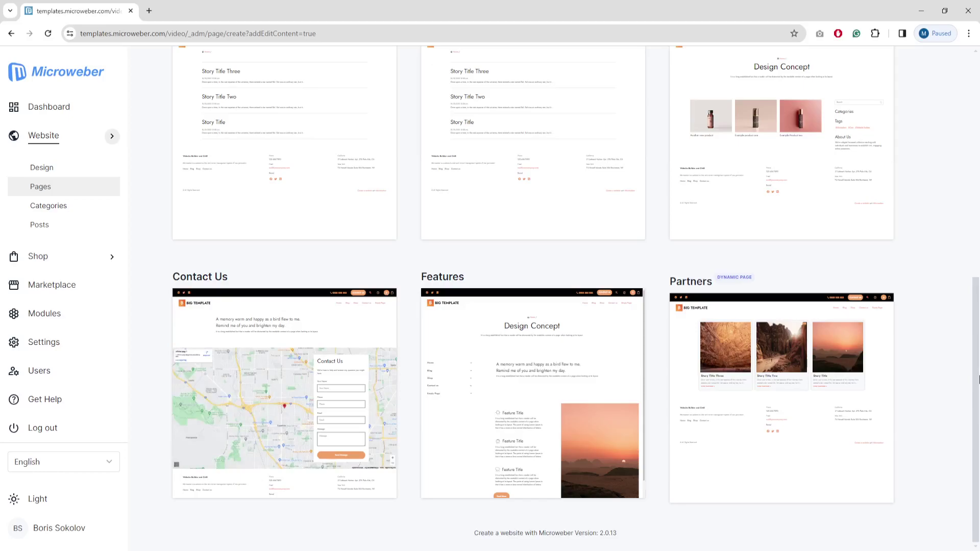
left_click_drag(978, 365, 967, 155)
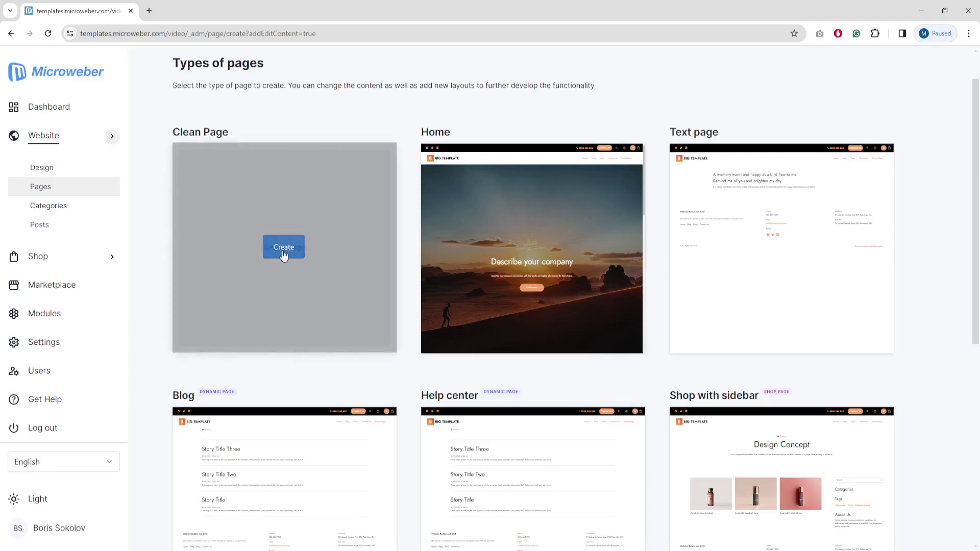
left_click(284, 250)
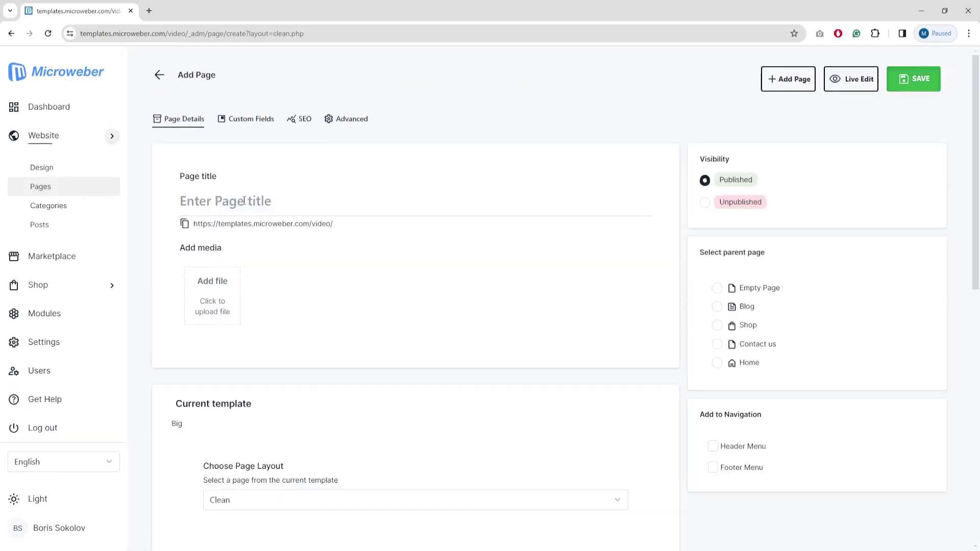
Step: Name the page 'Demo Page', add it to the header and footer menus, and open Live Edit
type("Demo Page")
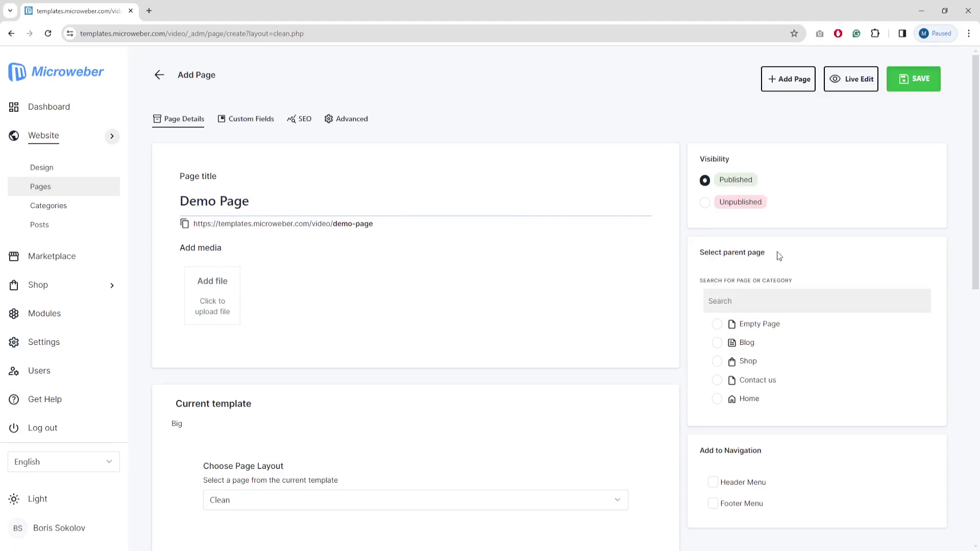
scroll(765, 281, "down", 2)
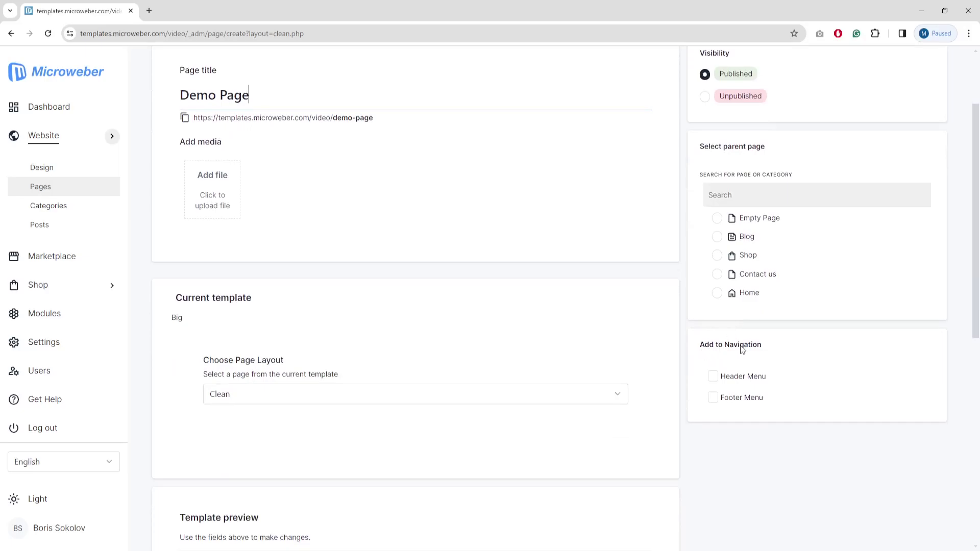
left_click(714, 380)
left_click(714, 400)
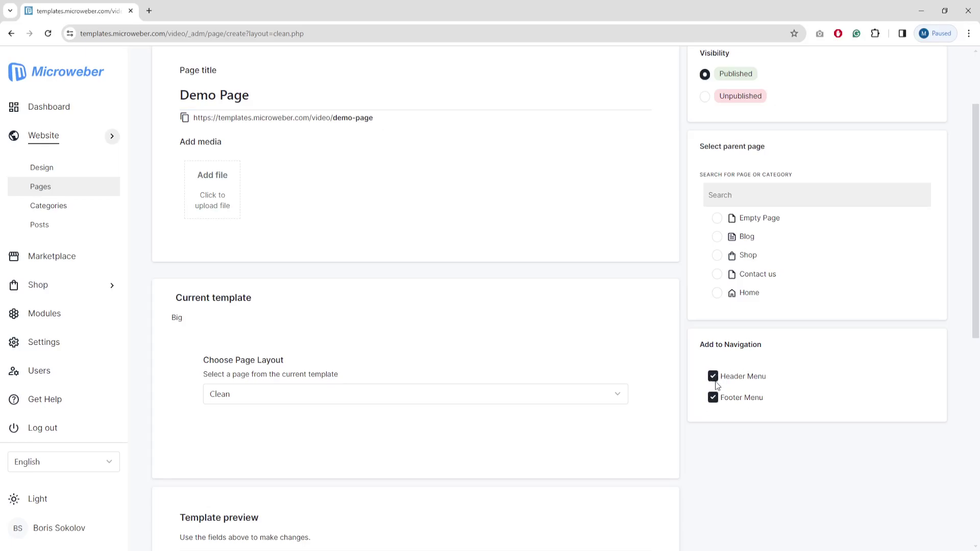
scroll(716, 382, "up", 2)
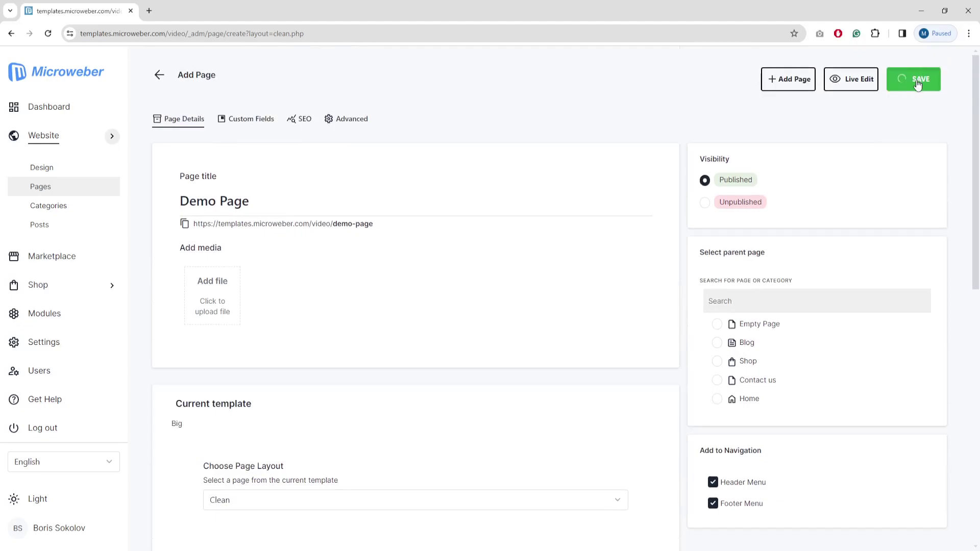
left_click(850, 85)
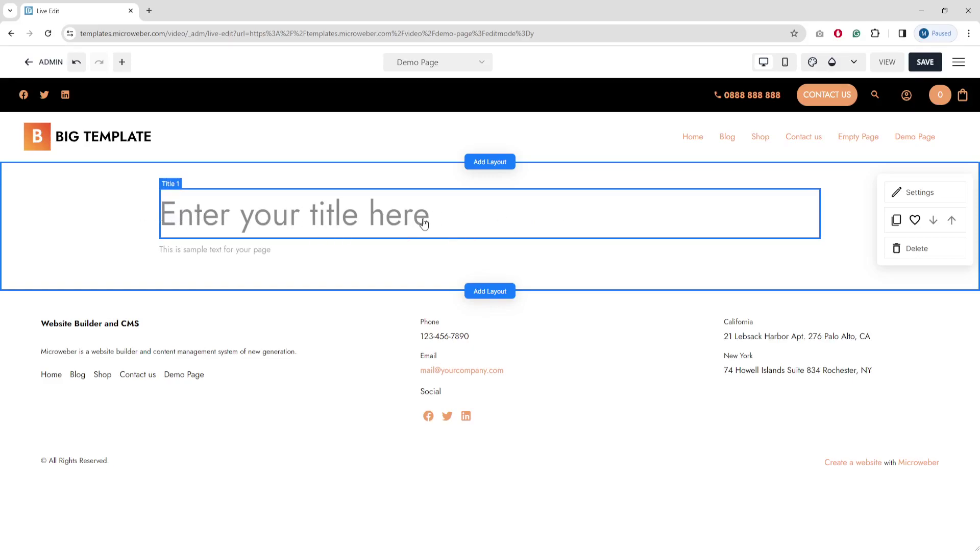
Step: Change the page heading to 'This is my Title'
left_click(220, 217)
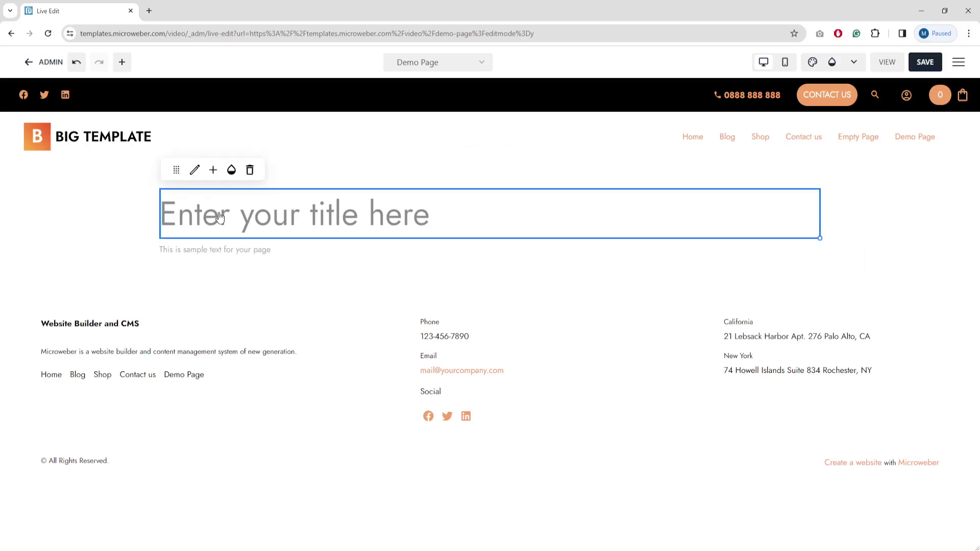
left_click(195, 172)
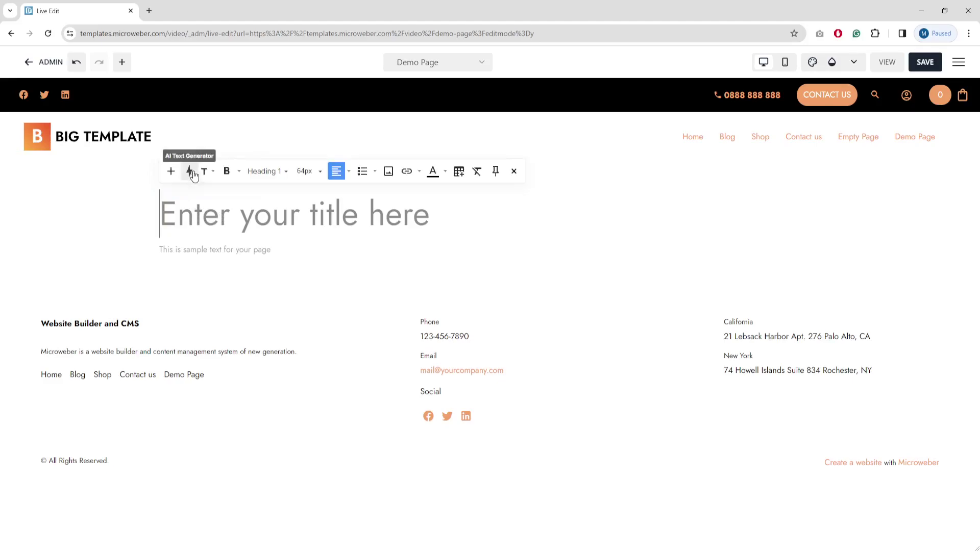
type("Thi")
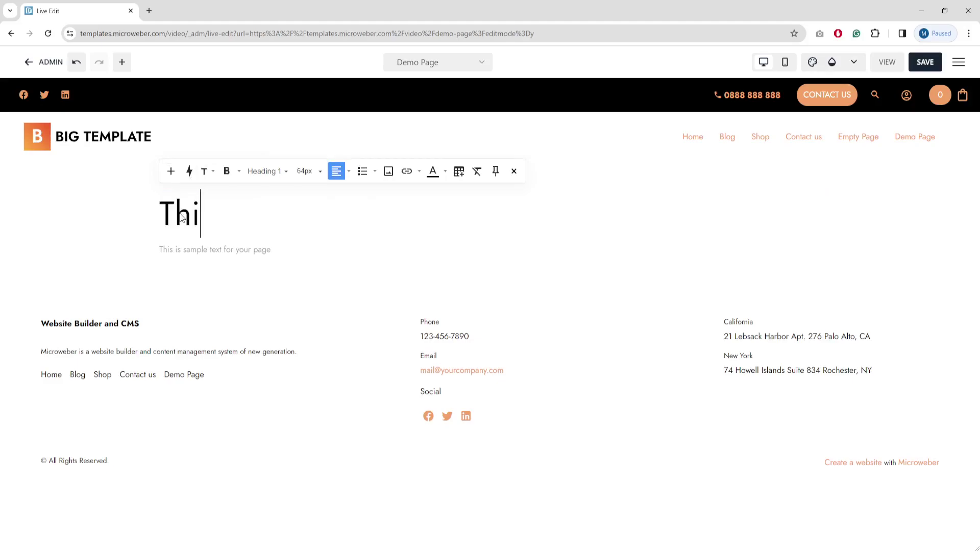
type("s is my ")
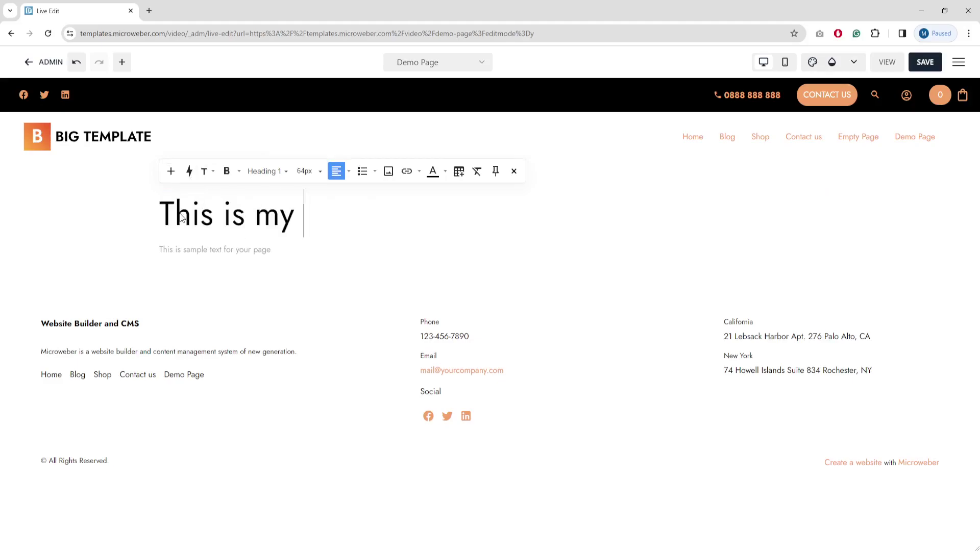
type("Title")
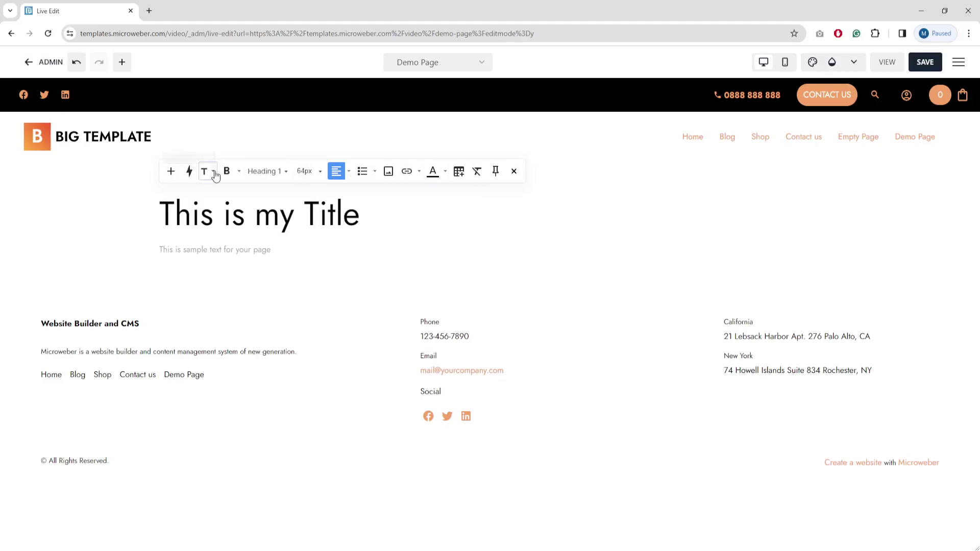
left_click(496, 173)
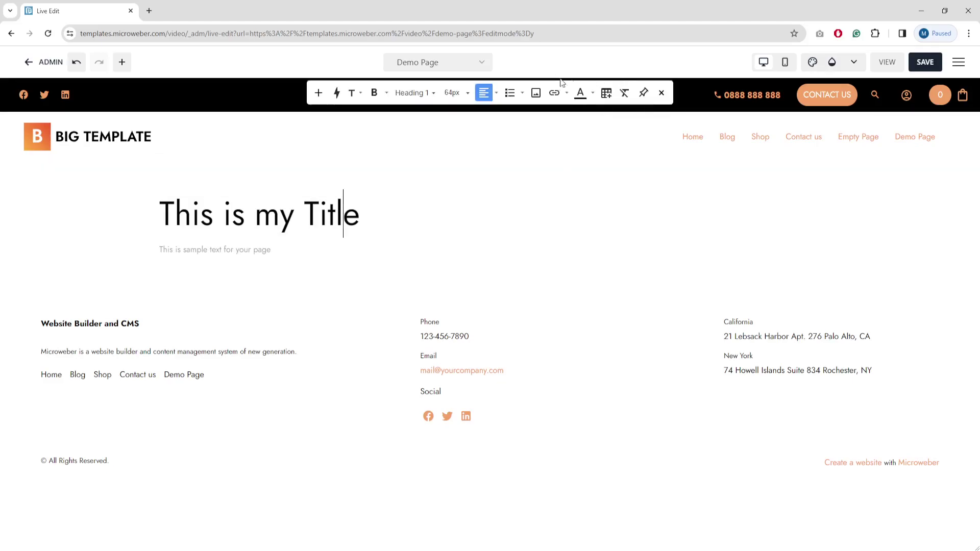
Step: Replace the sample paragraph with 'This is my example text' and try it bold at 20px
left_click(226, 254)
type("This is my example te")
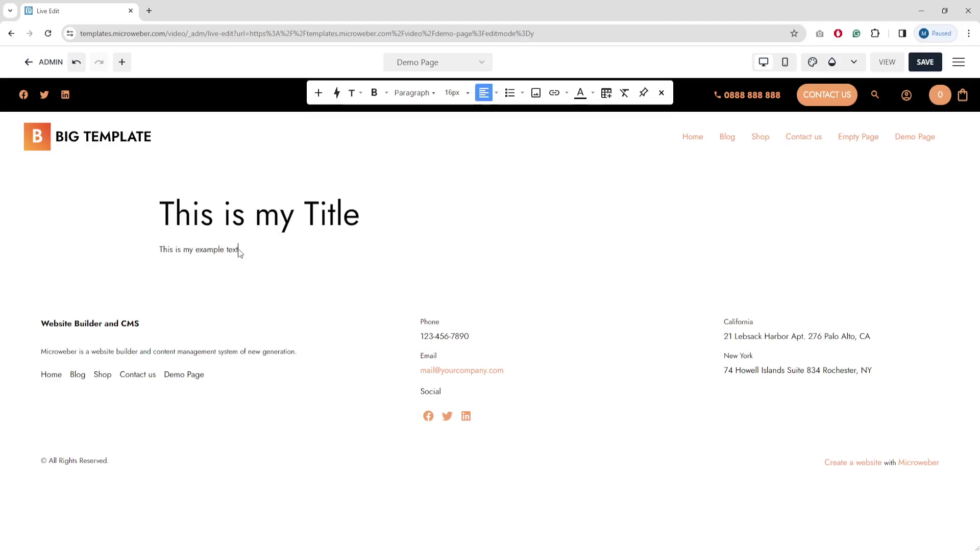
left_click_drag(239, 250, 167, 250)
left_click(374, 92)
left_click(467, 92)
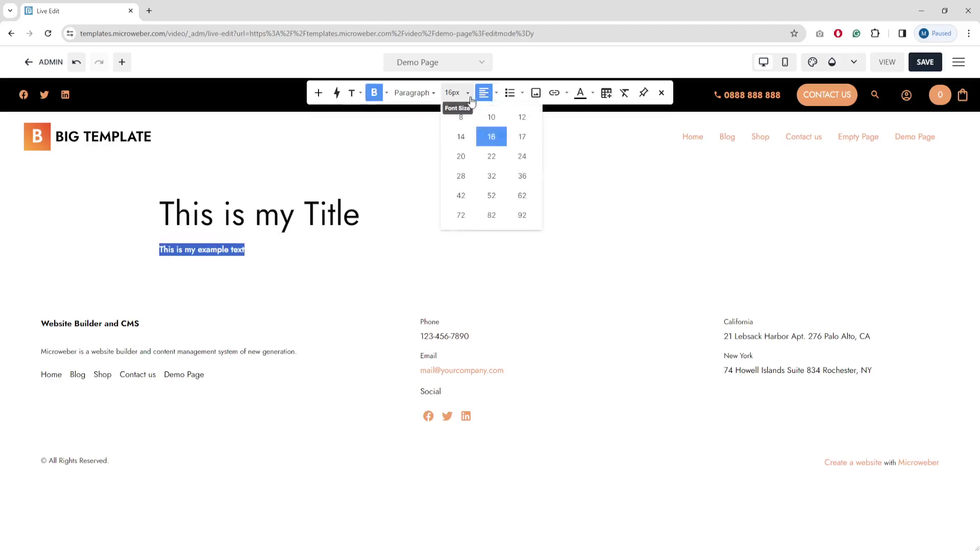
left_click(462, 156)
Step: Revert the paragraph to regular weight at 16px
left_click(262, 259)
left_click(178, 256)
left_click(467, 93)
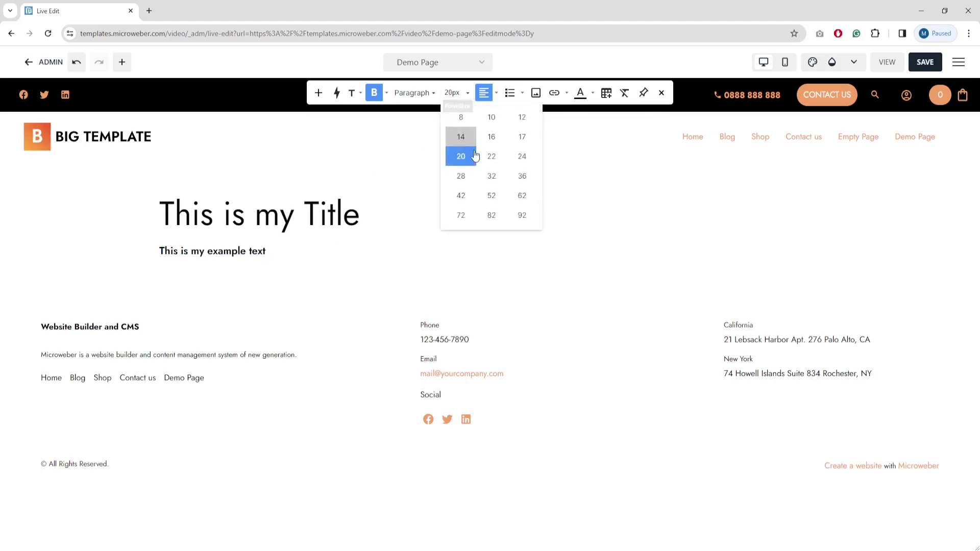
left_click(492, 136)
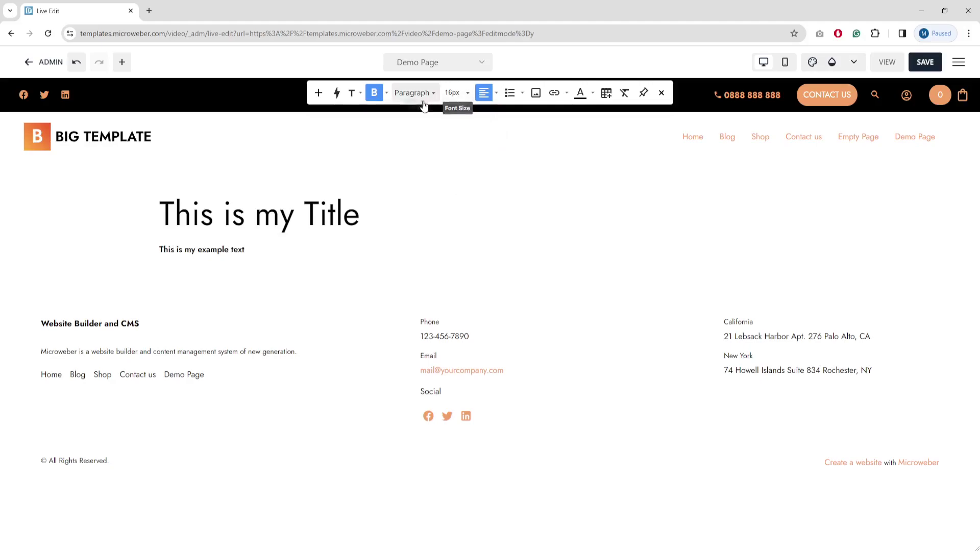
left_click(374, 93)
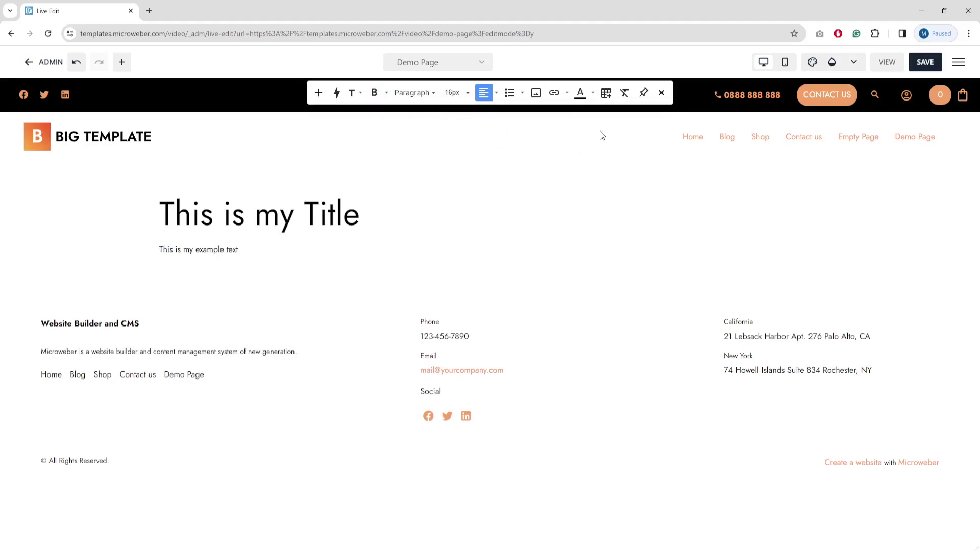
left_click(285, 186)
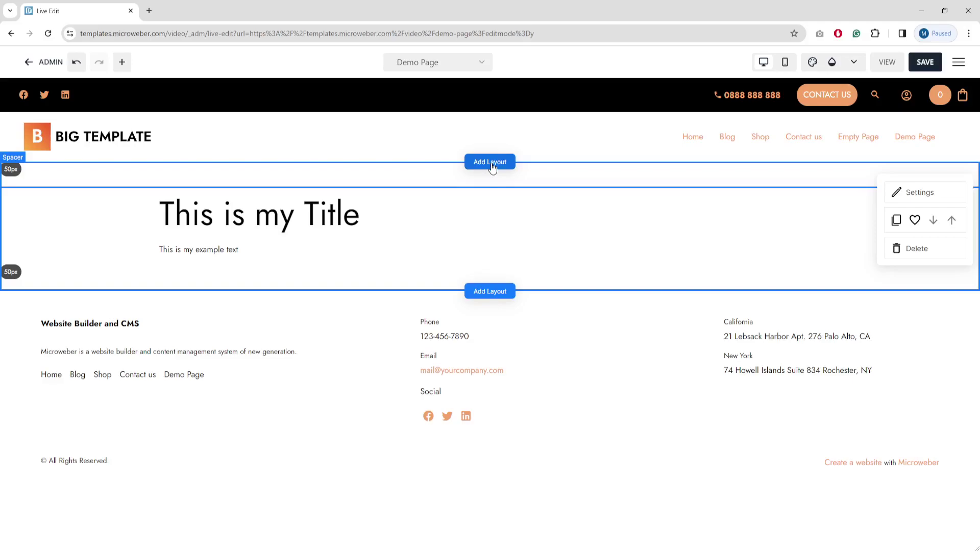
left_click(491, 163)
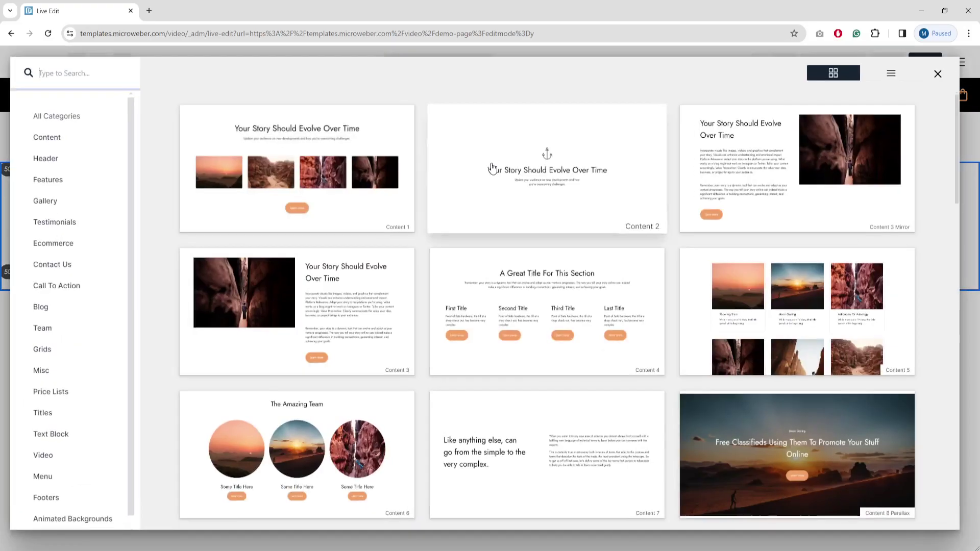
Step: Browse the layout categories and insert Content 3 from the Content category
scroll(498, 173, "down", 8)
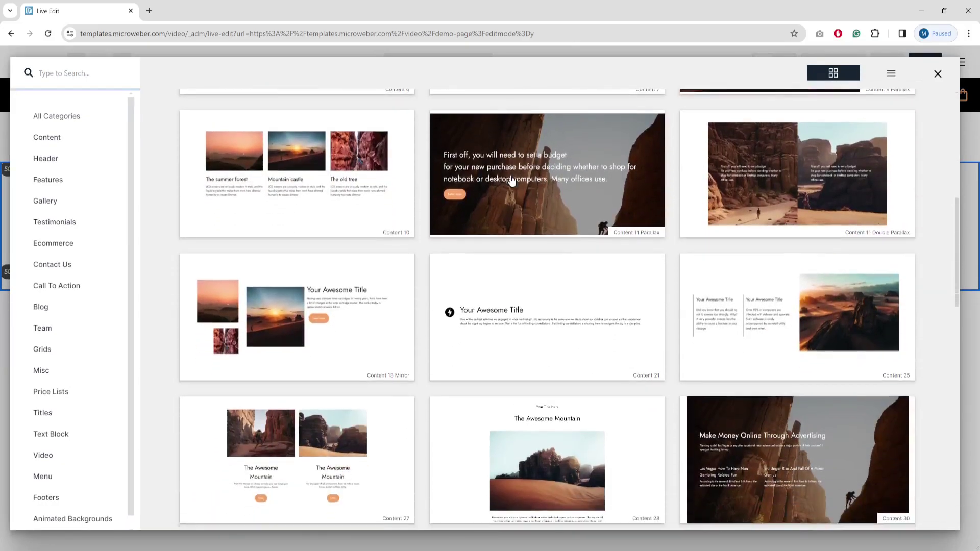
scroll(512, 180, "down", 10)
scroll(512, 180, "down", 7)
scroll(512, 180, "down", 8)
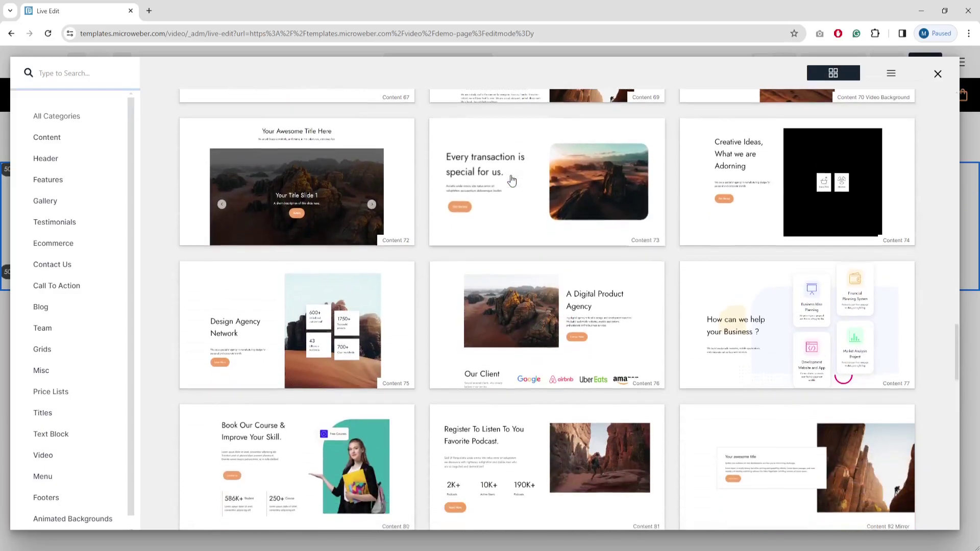
scroll(512, 180, "down", 4)
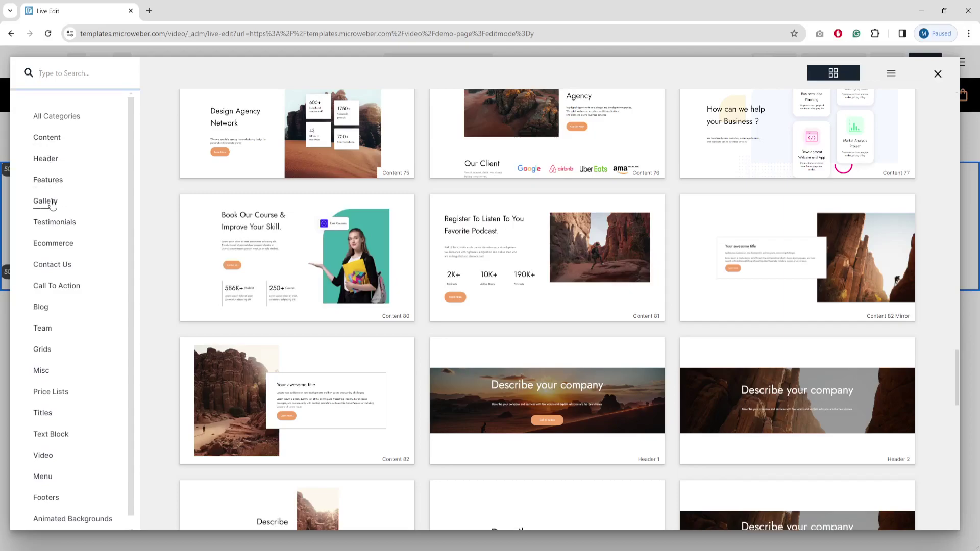
left_click(51, 266)
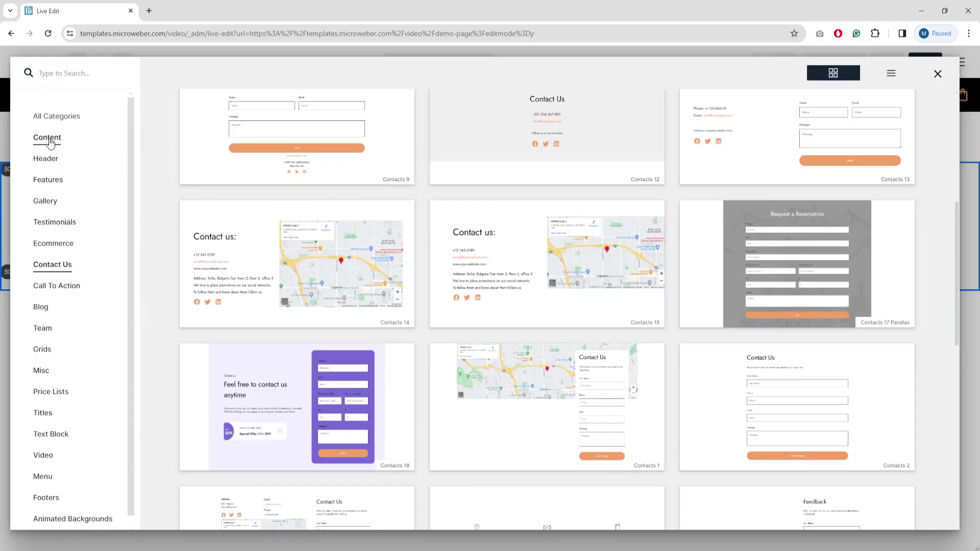
left_click(46, 180)
scroll(269, 207, "up", 3)
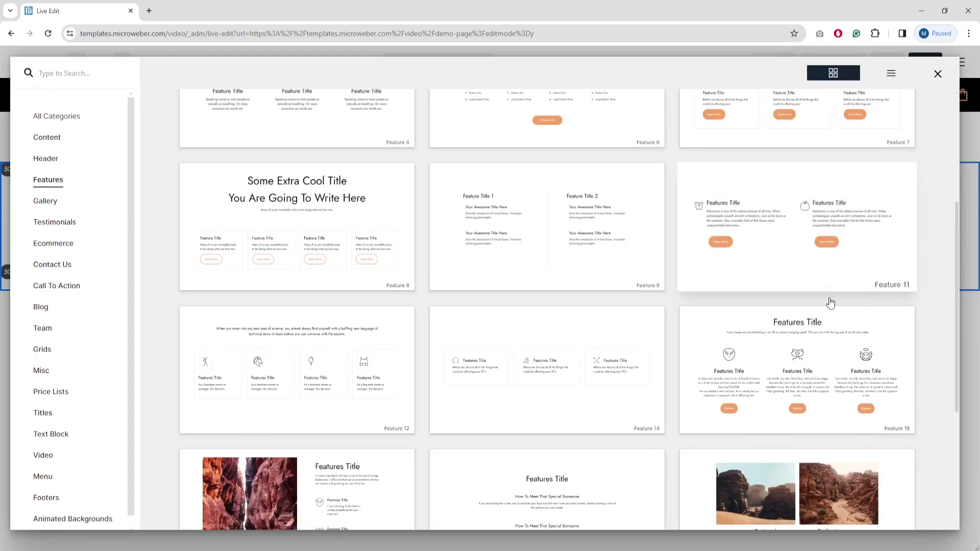
scroll(286, 379, "down", 3)
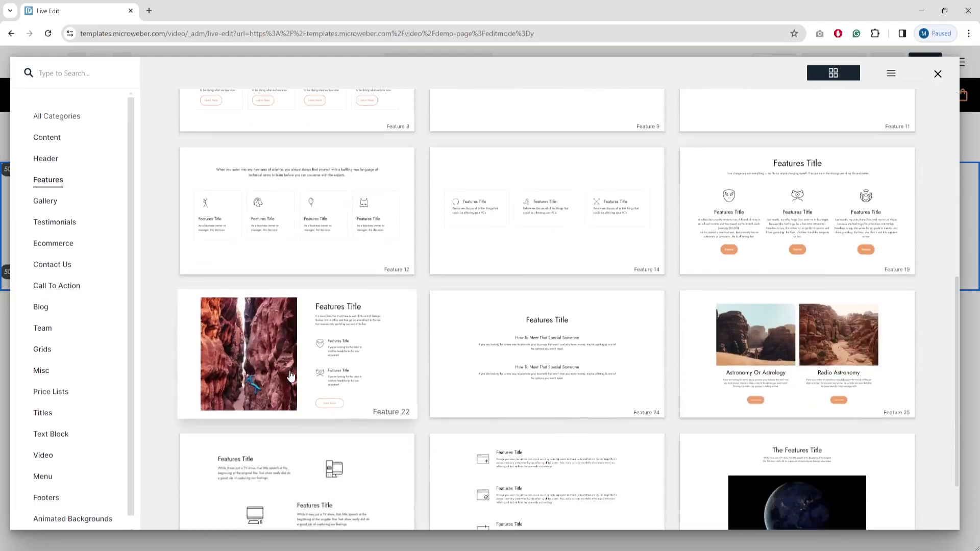
scroll(357, 365, "down", 2)
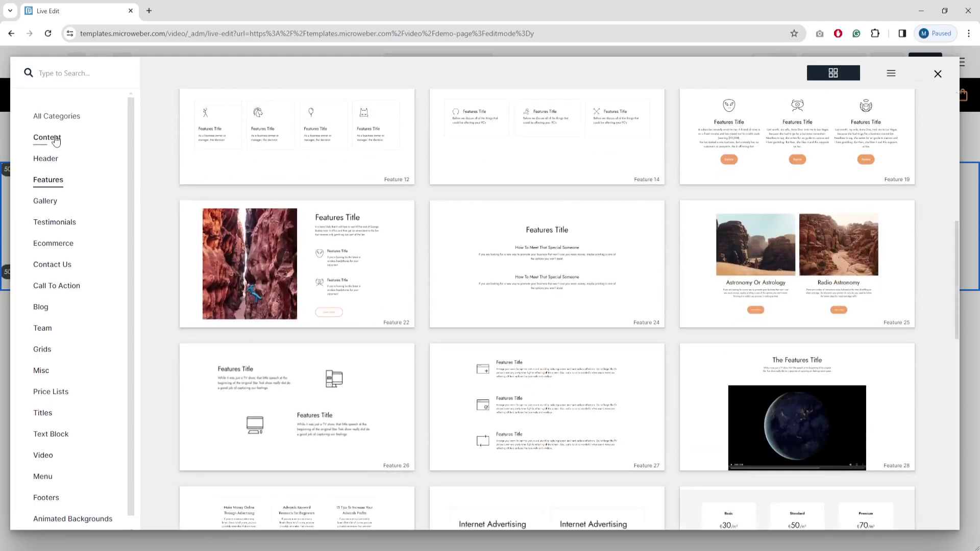
left_click(47, 137)
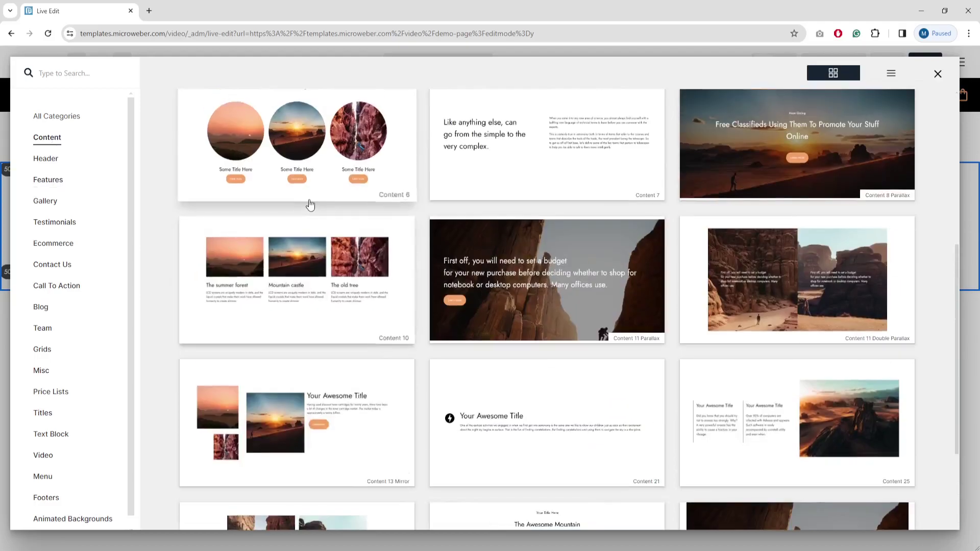
scroll(310, 205, "up", 5)
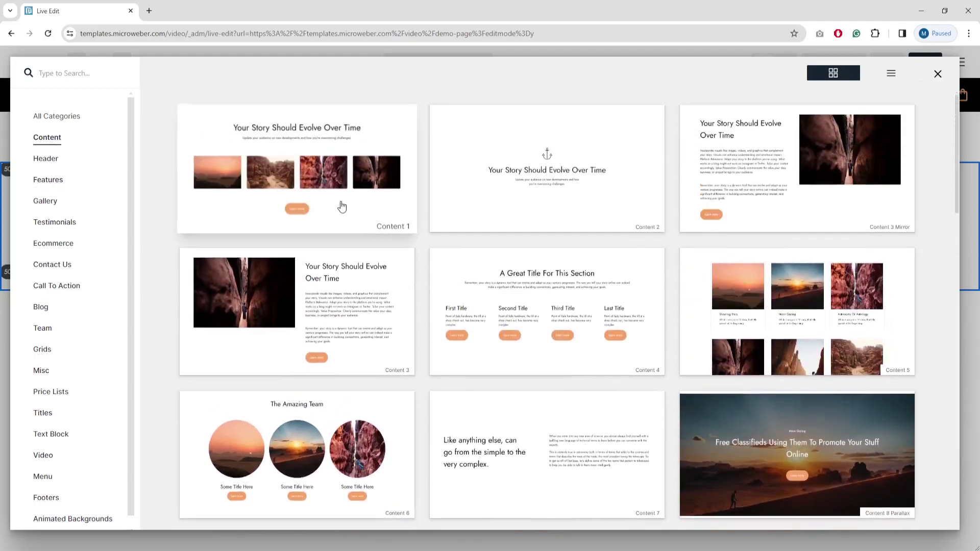
left_click(258, 312)
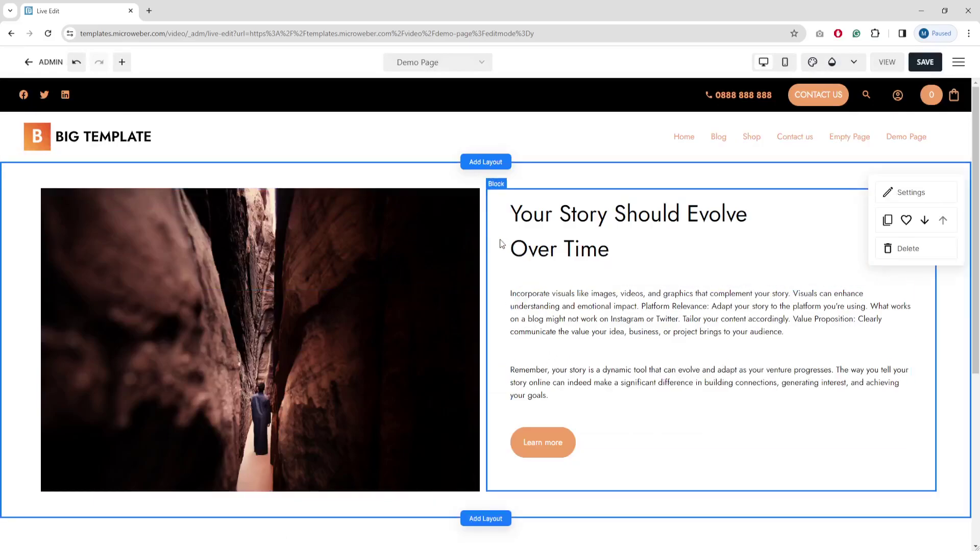
Step: Replace the Content 3 canyon image with a picture uploaded from the computer
left_click(424, 252)
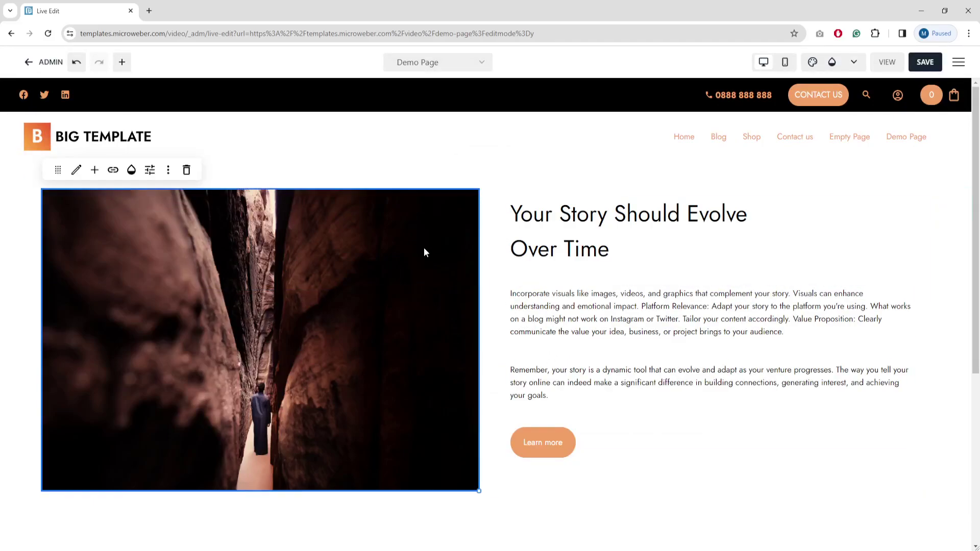
scroll(588, 298, "down", 5)
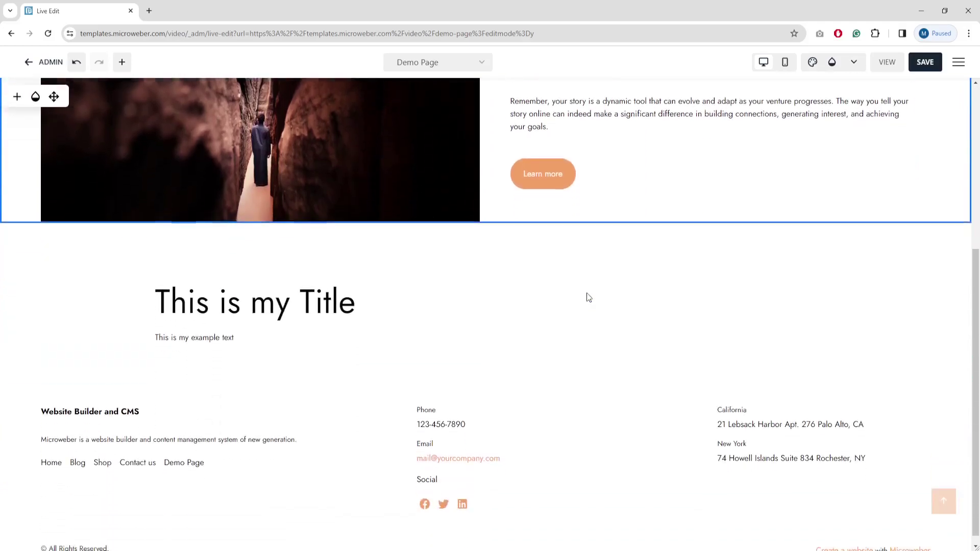
scroll(587, 296, "up", 5)
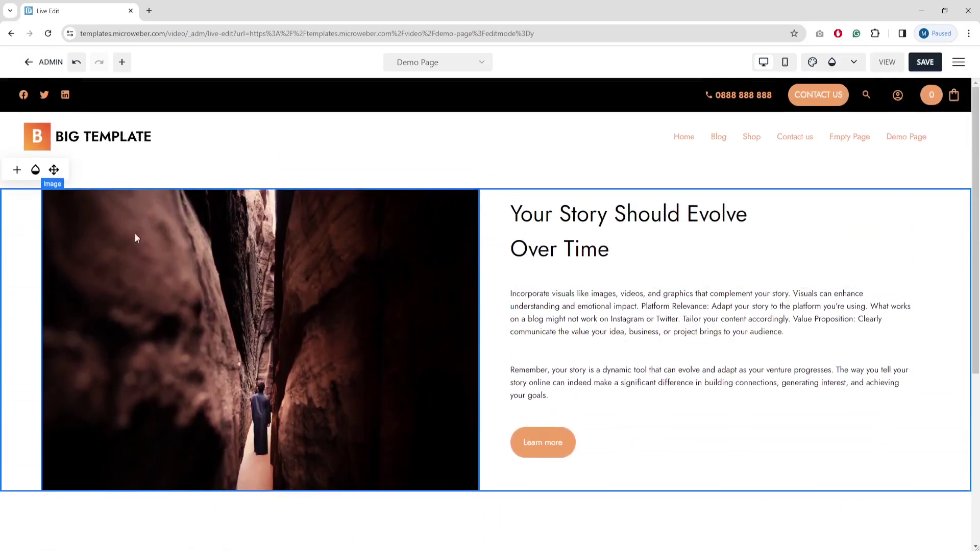
left_click(160, 236)
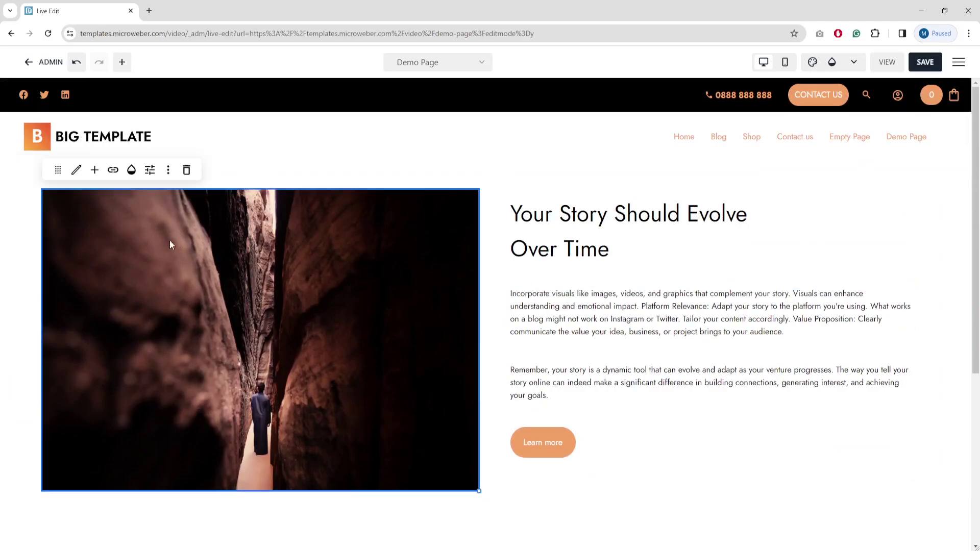
left_click(76, 173)
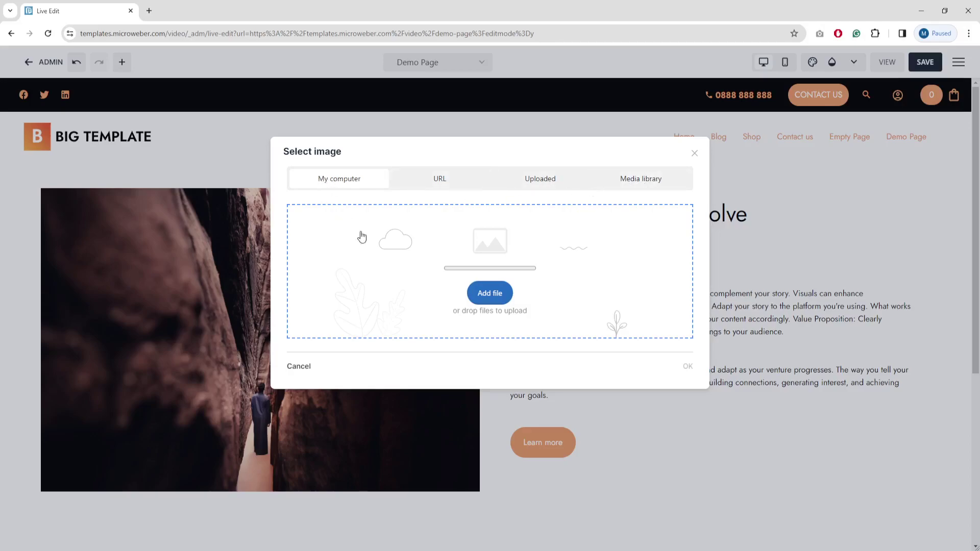
left_click(495, 299)
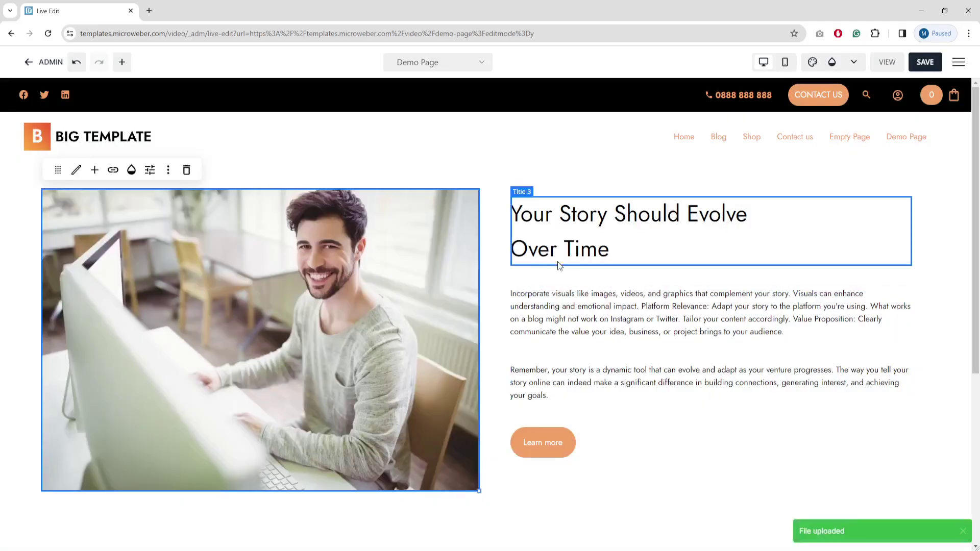
left_click(498, 247)
Step: Retitle the Content 3 heading 'This is our title'
left_click(539, 220)
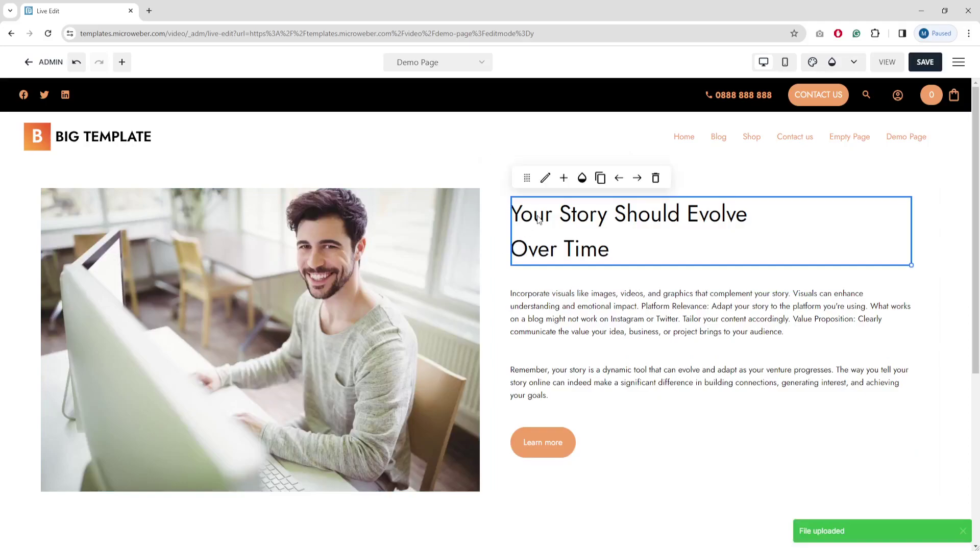
left_click(546, 179)
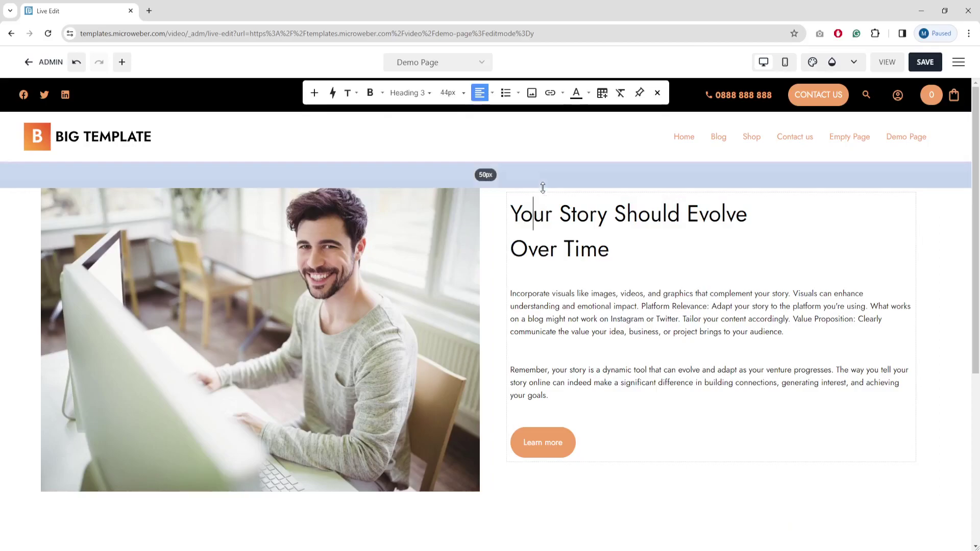
triple_click(531, 219)
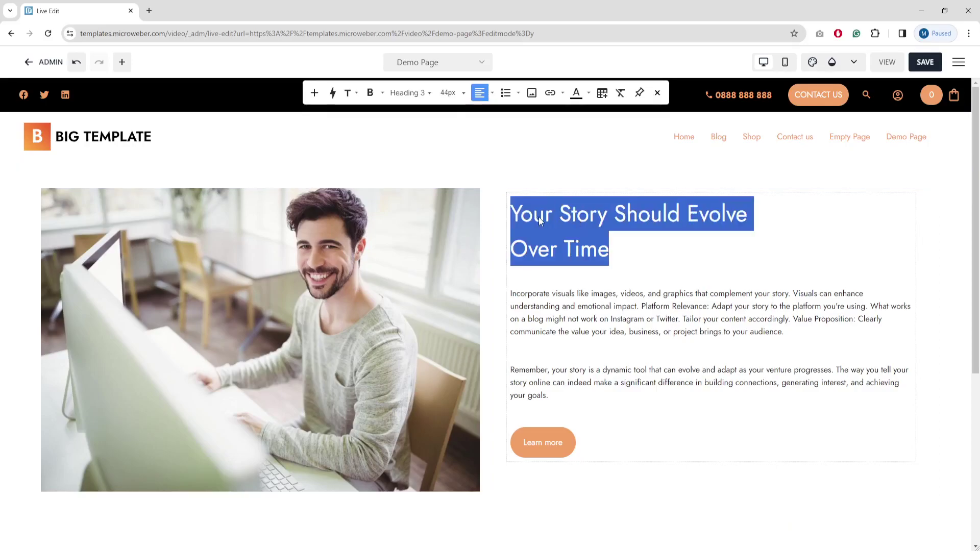
type("T")
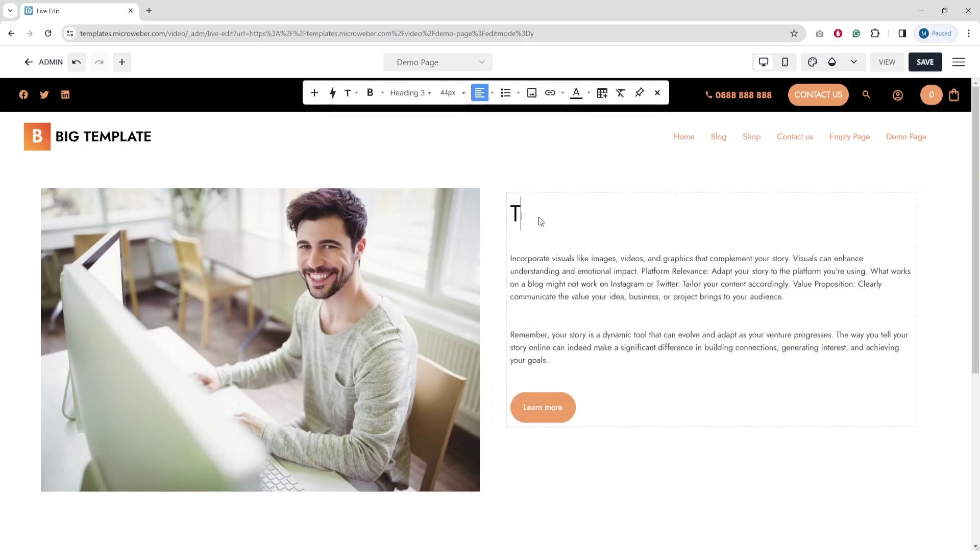
type("his is ower")
key("BackSpace")
key("BackSpace")
key("BackSpace")
key("BackSpace")
key("BackSpace")
type("owe")
key("BackSpace")
key("BackSpace")
key("BackSpace")
type("our title")
Step: Cut the first paragraph after its Instagram sentence and delete the 'Remember, your story…' paragraph
left_click(571, 261)
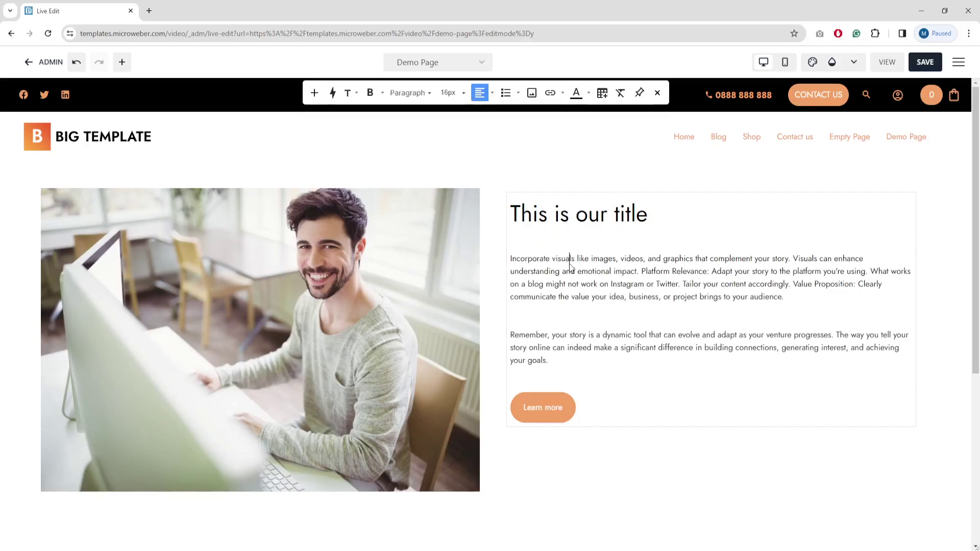
left_click(565, 286)
triple_click(631, 284)
left_click_drag(682, 285, 812, 303)
key("BackSpace")
left_click(731, 301)
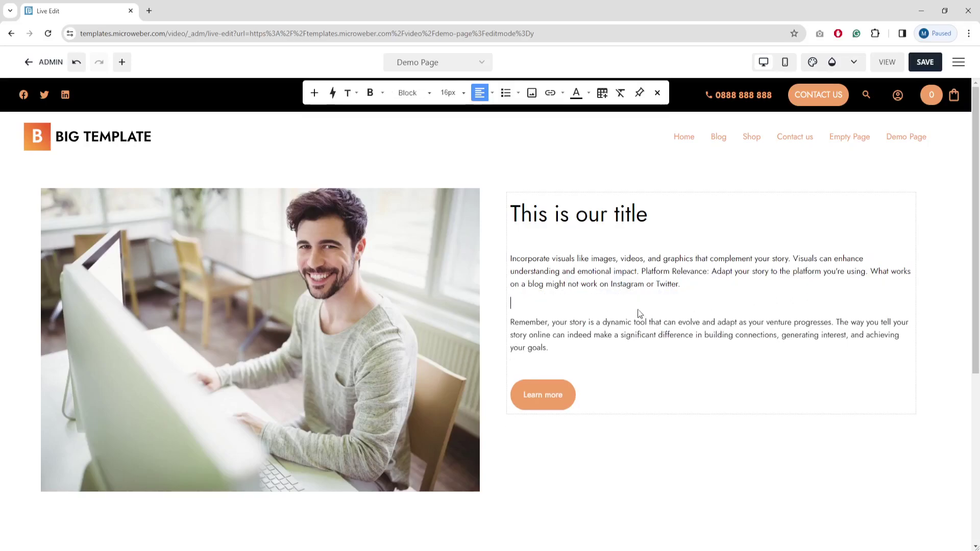
left_click_drag(577, 337, 592, 314)
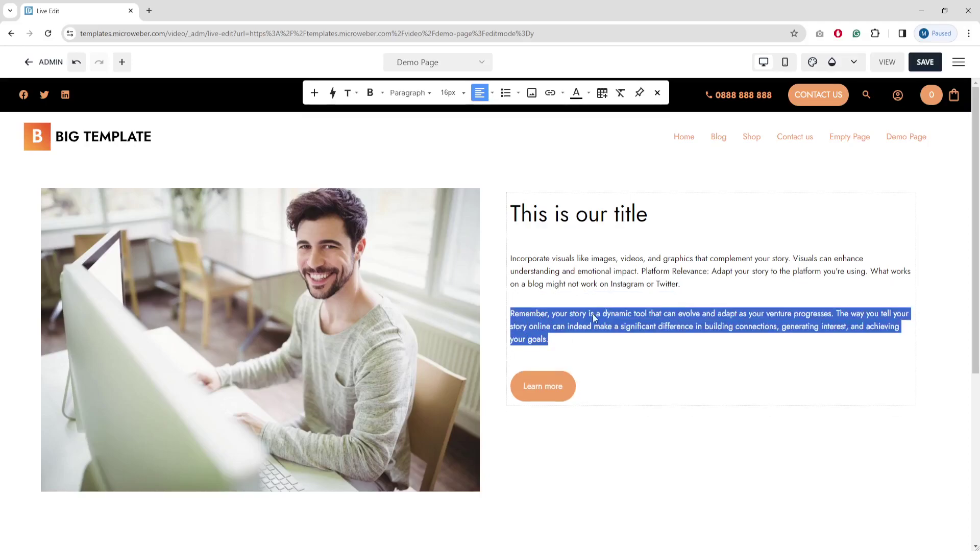
key("BackSpace")
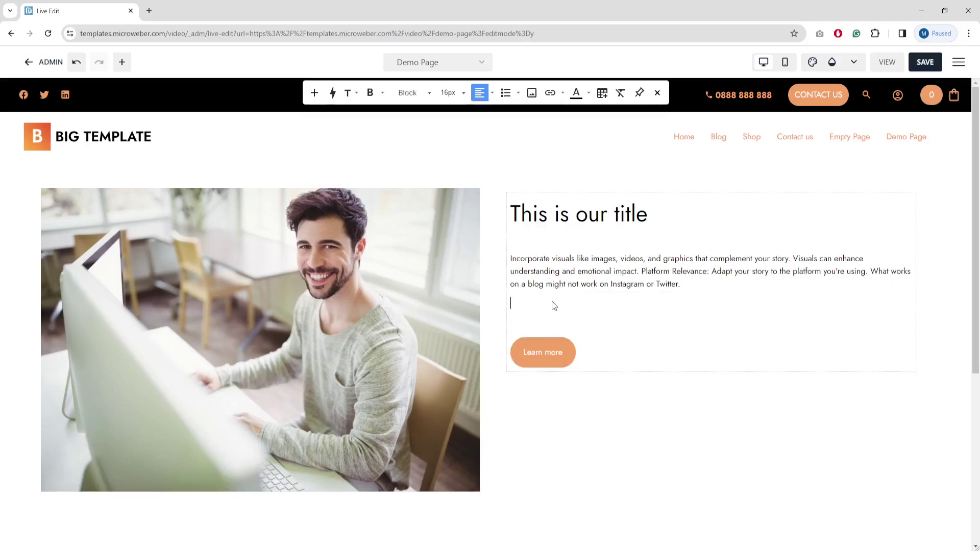
key("BackSpace")
key("Delete")
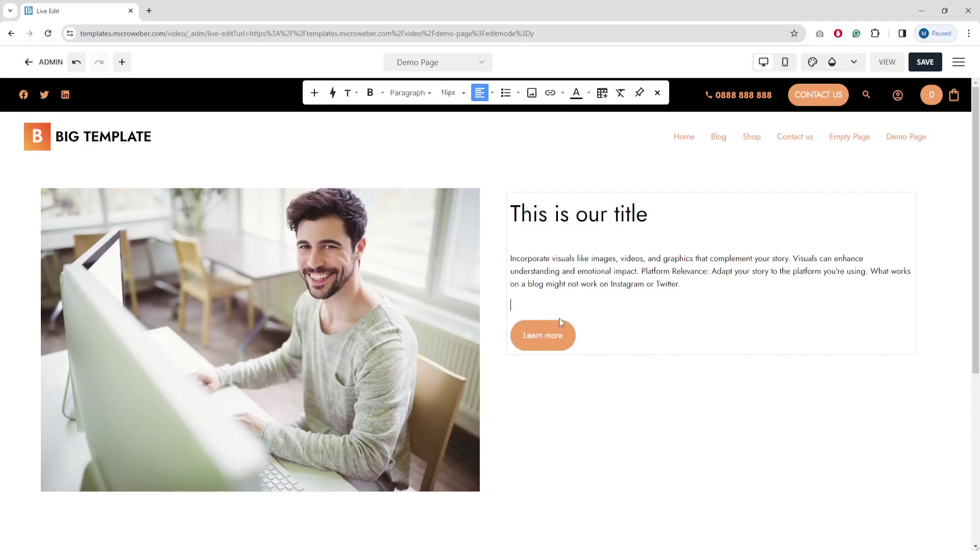
left_click(570, 334)
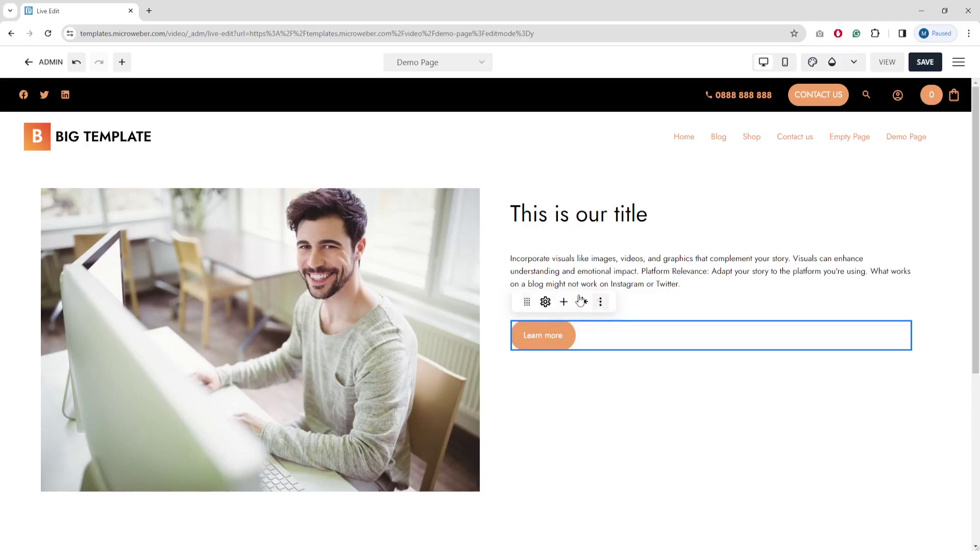
Step: Change the Learn more button's text to 'Contact Us' and link it to the Contact us page
left_click(545, 302)
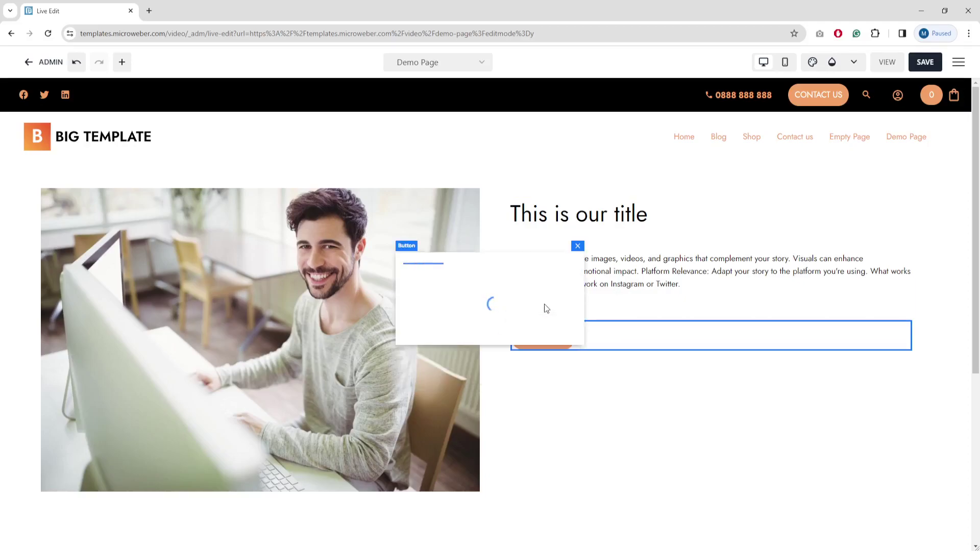
left_click_drag(482, 192, 387, 154)
left_click(352, 216)
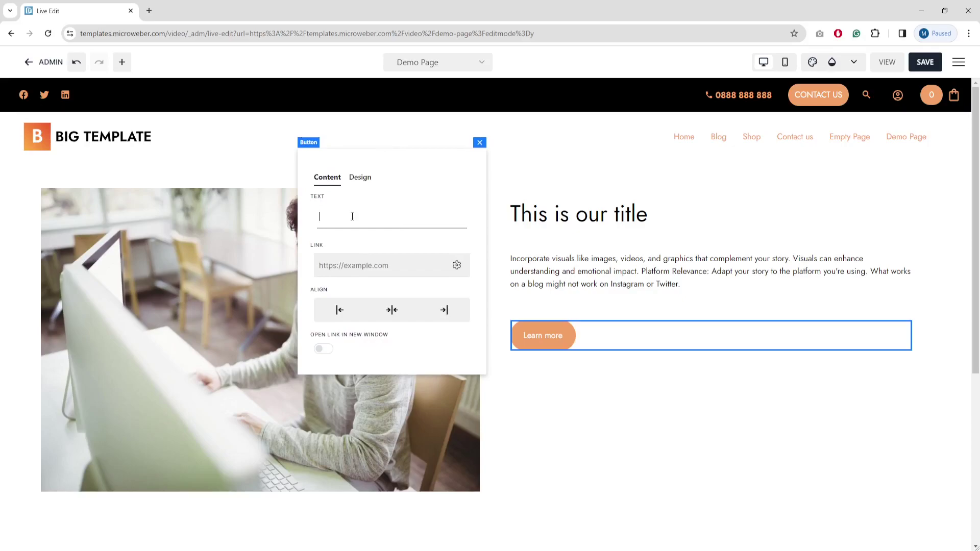
type("Contact Us")
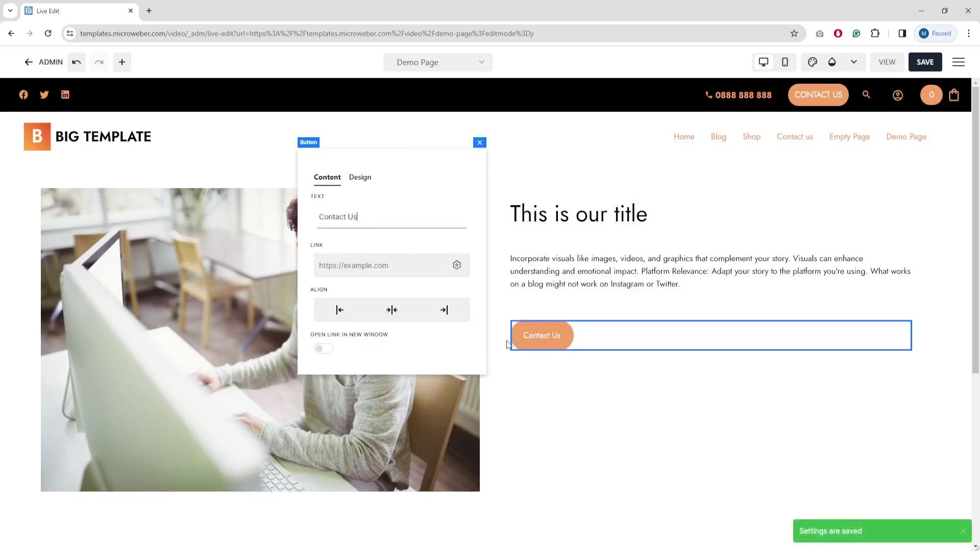
left_click(457, 265)
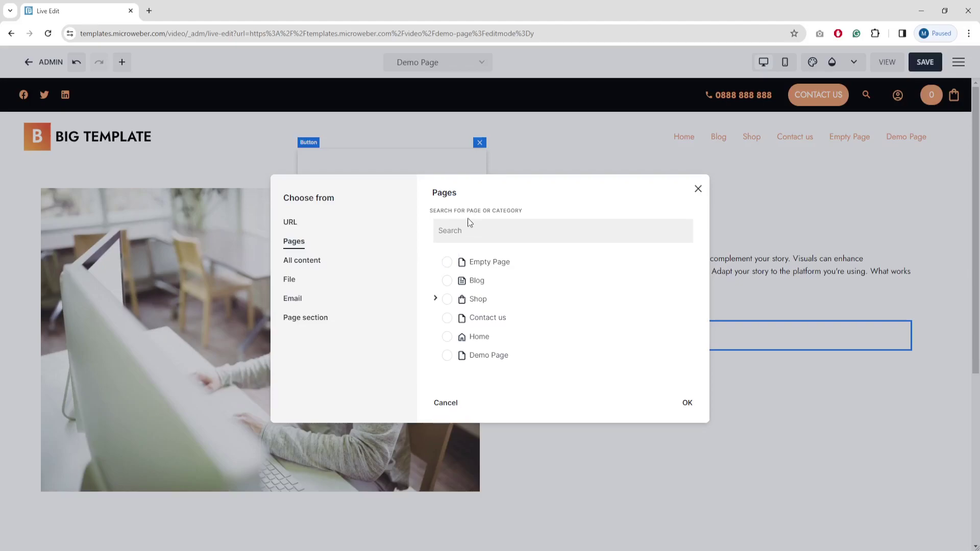
left_click(447, 320)
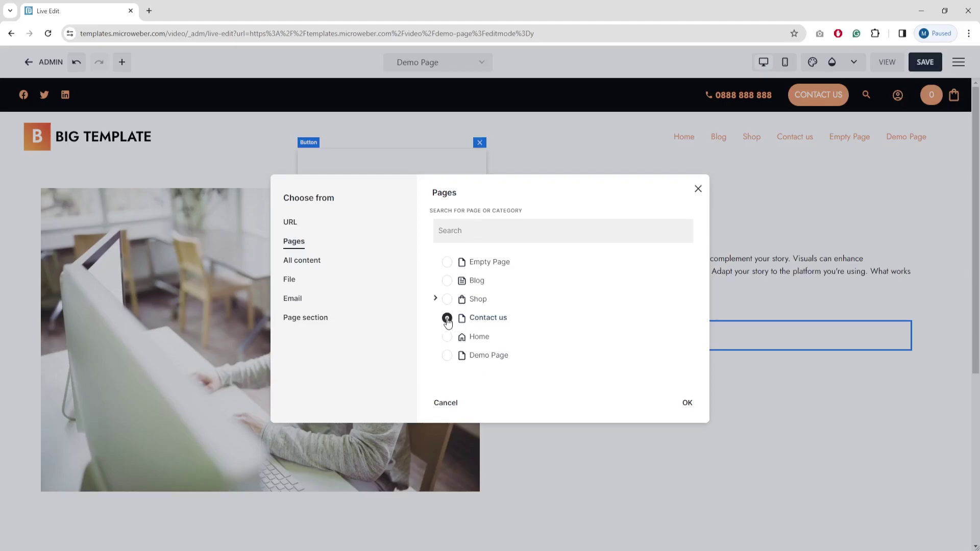
left_click(688, 404)
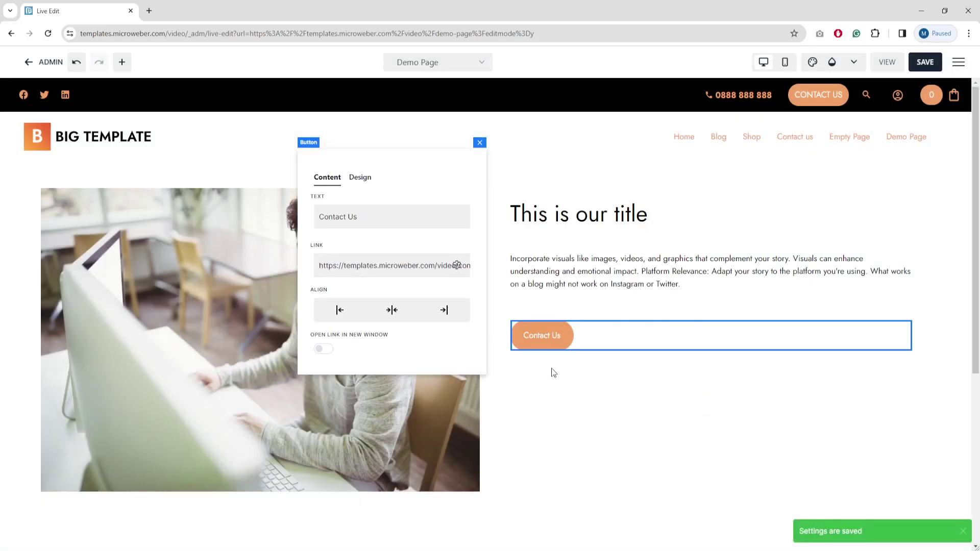
Step: Try centre and right alignment, keep the button left-aligned, and save the page
left_click(393, 316)
left_click(444, 317)
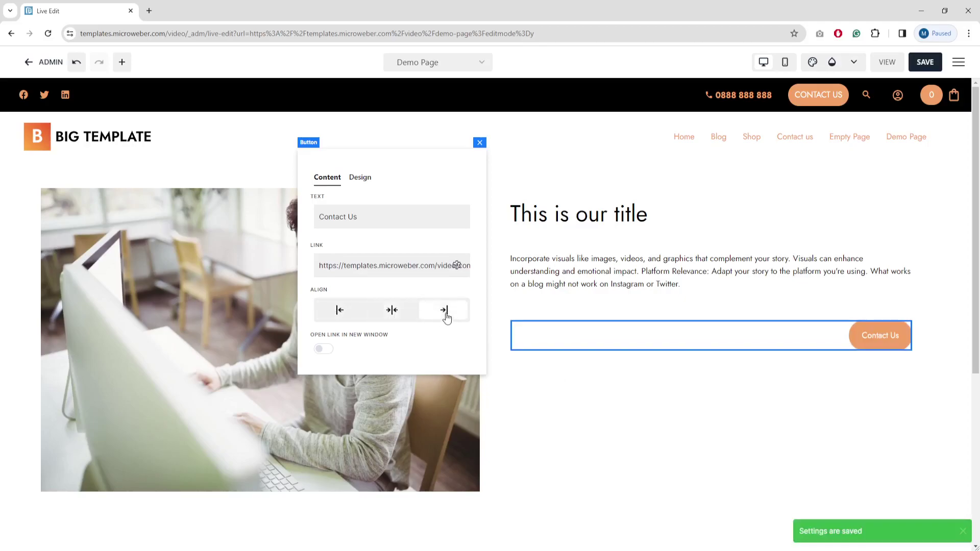
left_click(398, 317)
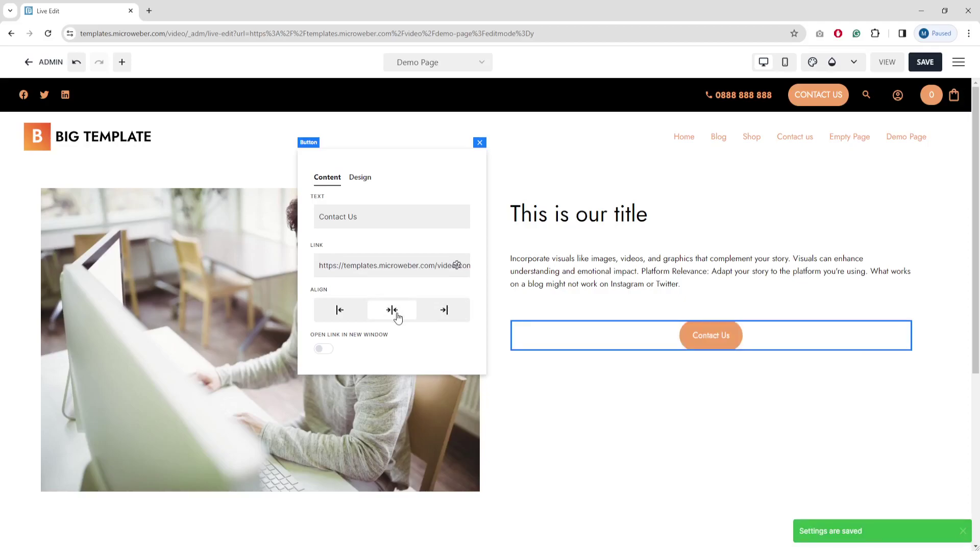
left_click(342, 317)
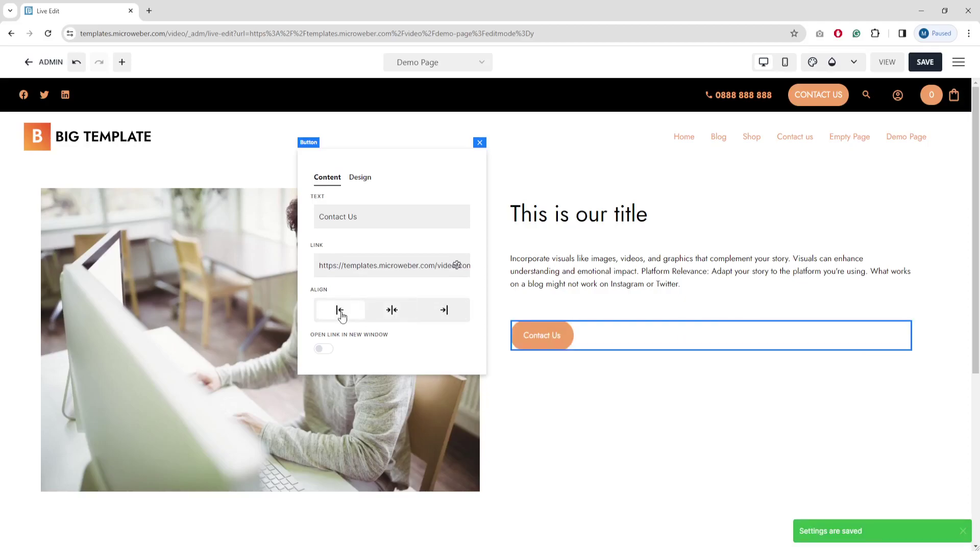
left_click(480, 142)
left_click(925, 61)
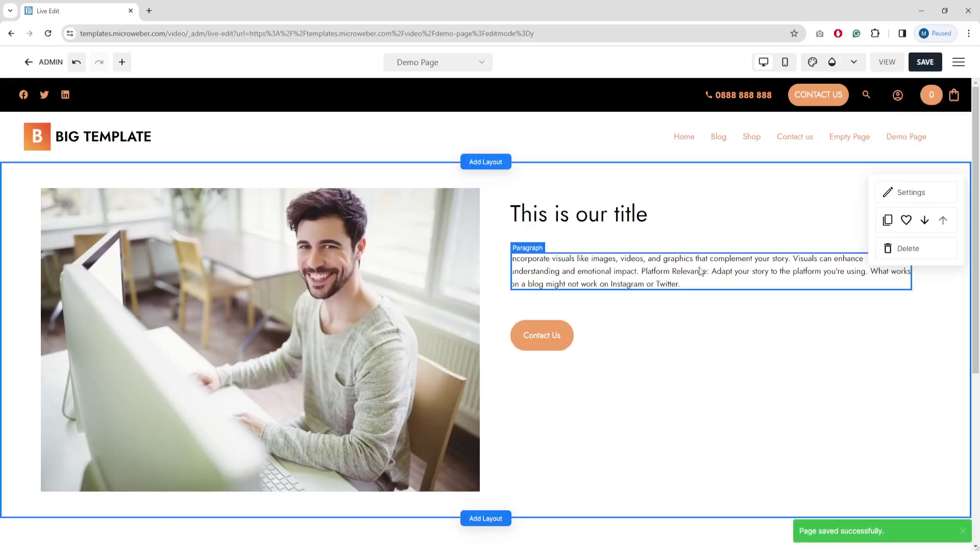
Step: Insert a Content 2 section above the image section, with 220px top and 156px bottom padding
scroll(700, 277, "down", 2)
scroll(700, 278, "up", 2)
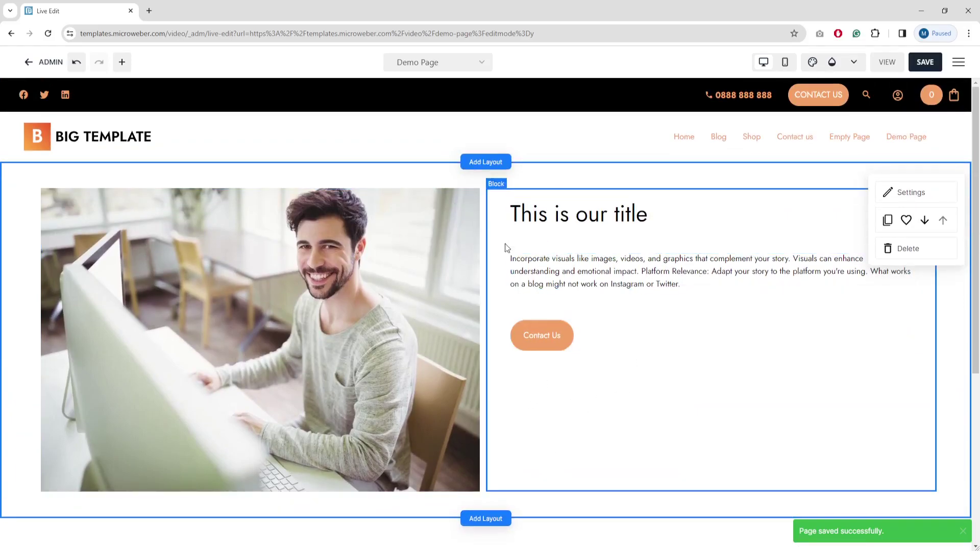
left_click(486, 162)
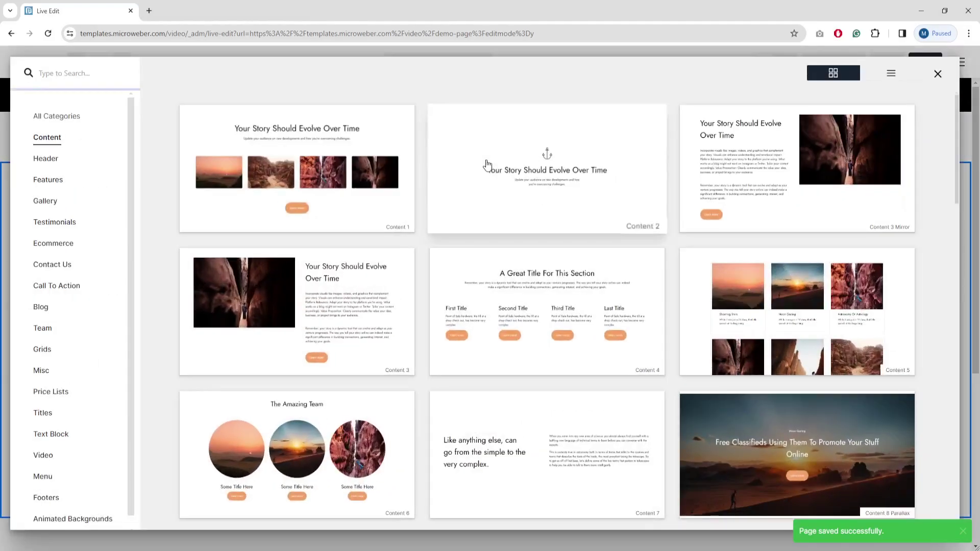
left_click(573, 173)
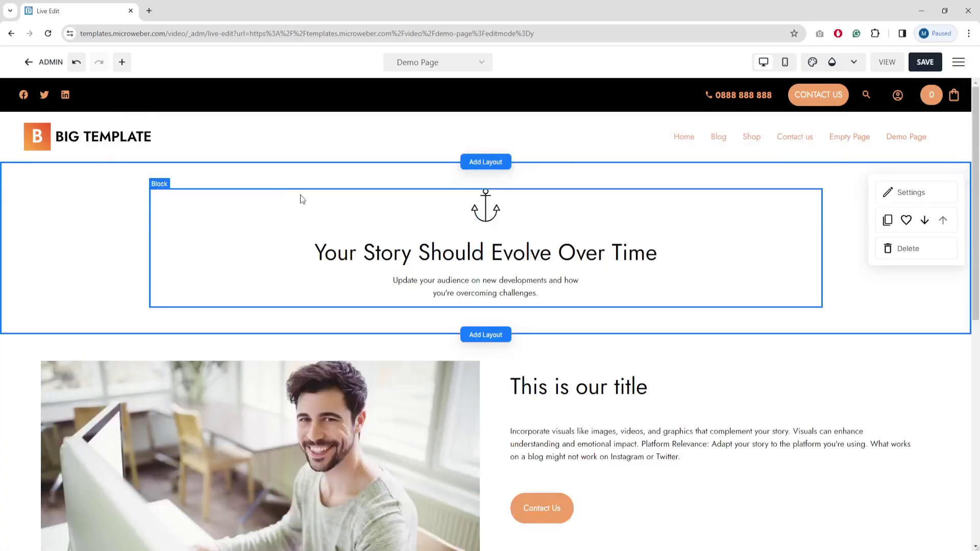
left_click_drag(291, 169, 284, 311)
left_click_drag(308, 411, 291, 524)
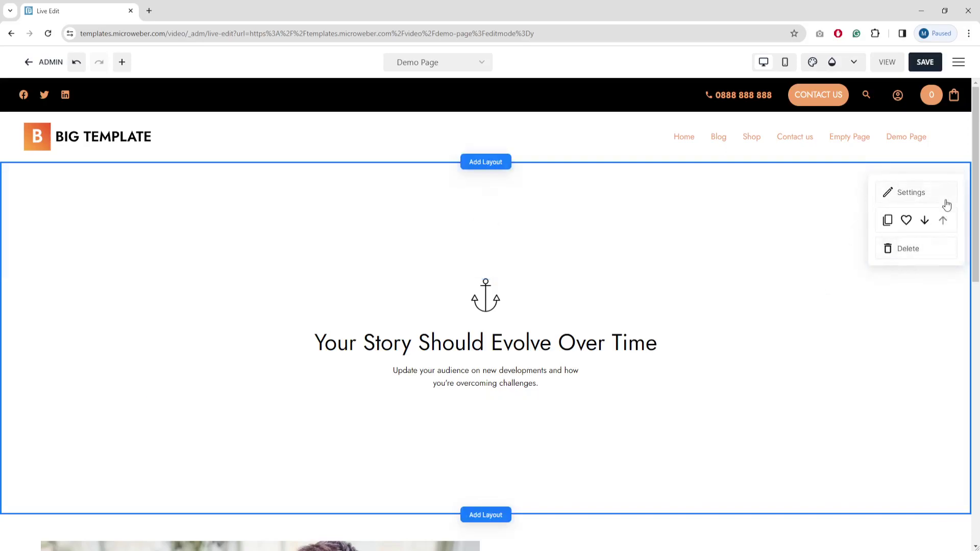
Step: Switch the anchor section's background to a plain colour and tint it green
left_click(914, 193)
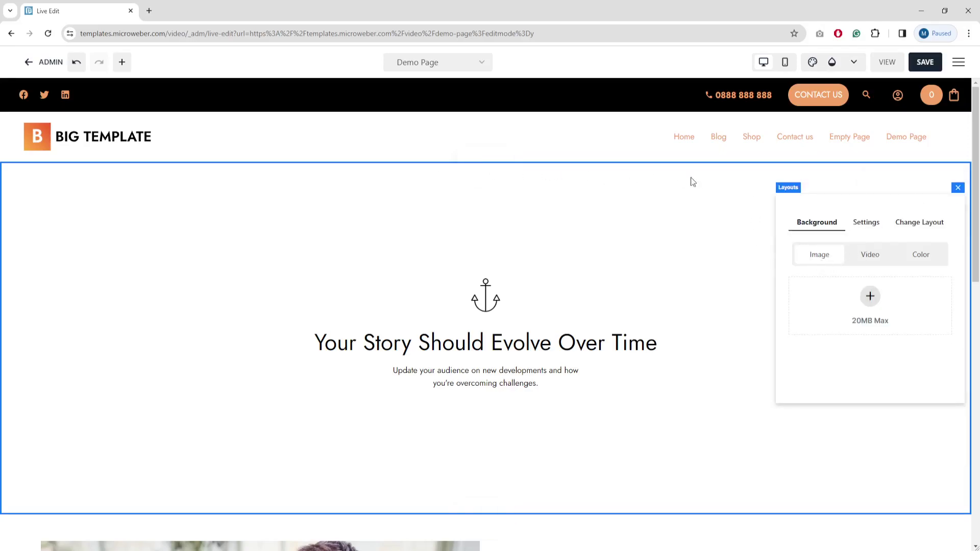
left_click(860, 263)
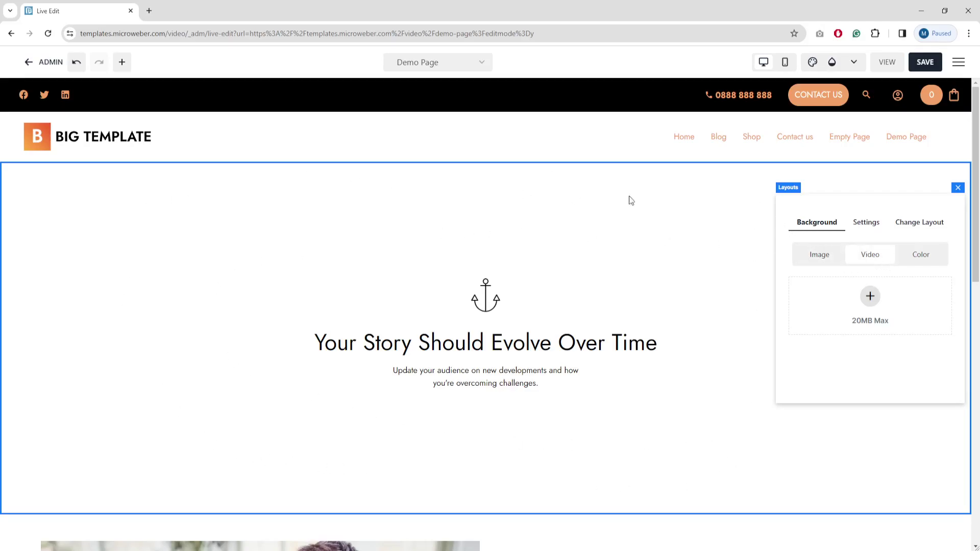
left_click(932, 252)
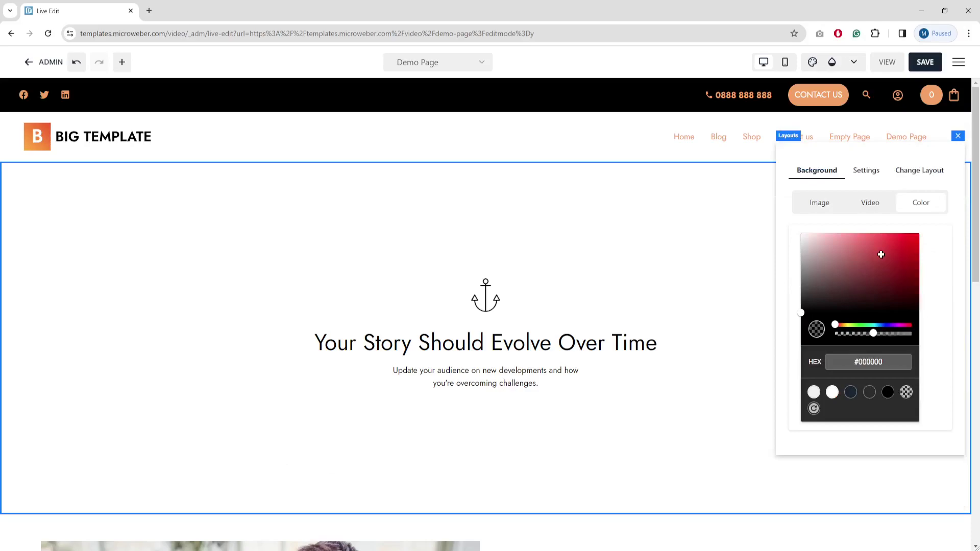
left_click_drag(853, 255, 829, 240)
left_click_drag(838, 314, 859, 313)
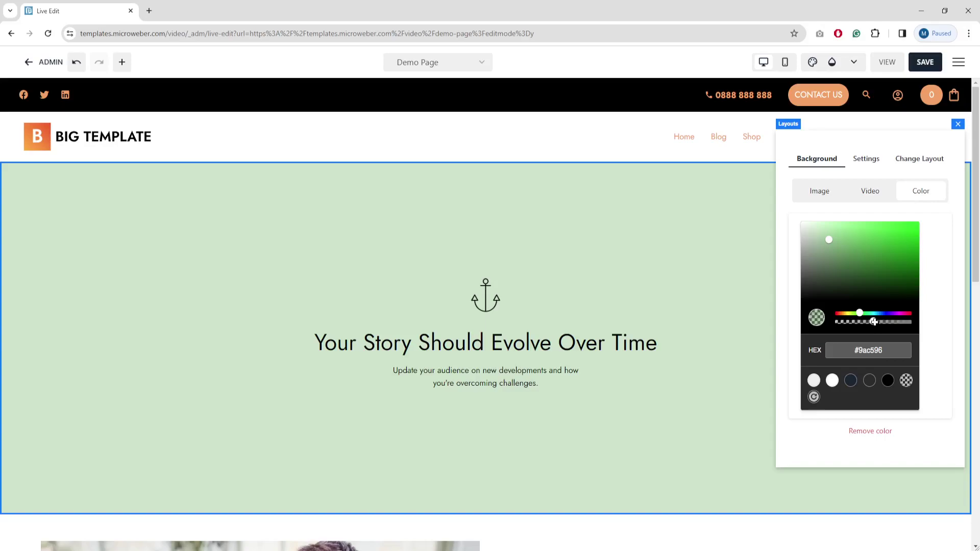
Step: Adjust the green's transparency, settle on a lighter green (#6fef64), and close the settings
left_click_drag(874, 321, 914, 327)
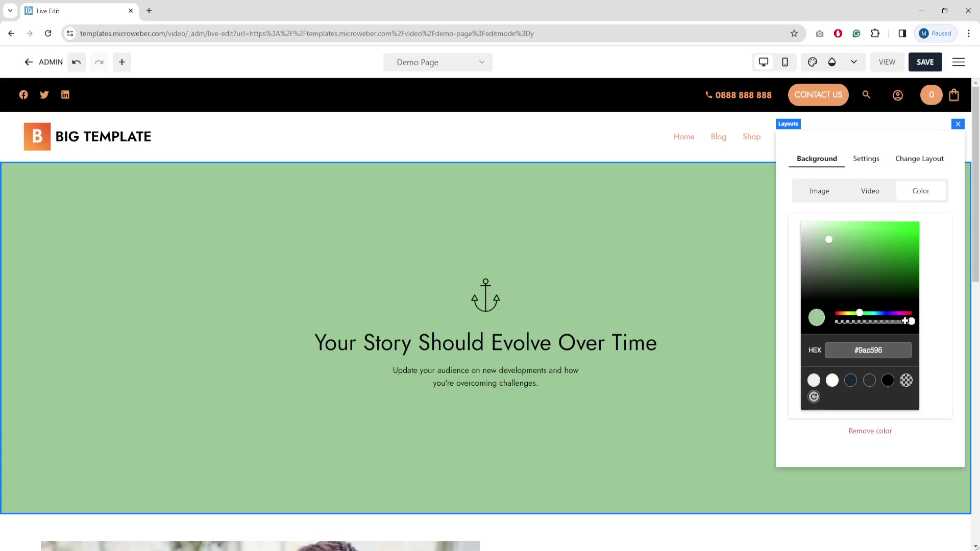
left_click_drag(867, 322, 914, 324)
left_click_drag(882, 274, 919, 253)
left_click_drag(911, 322, 870, 322)
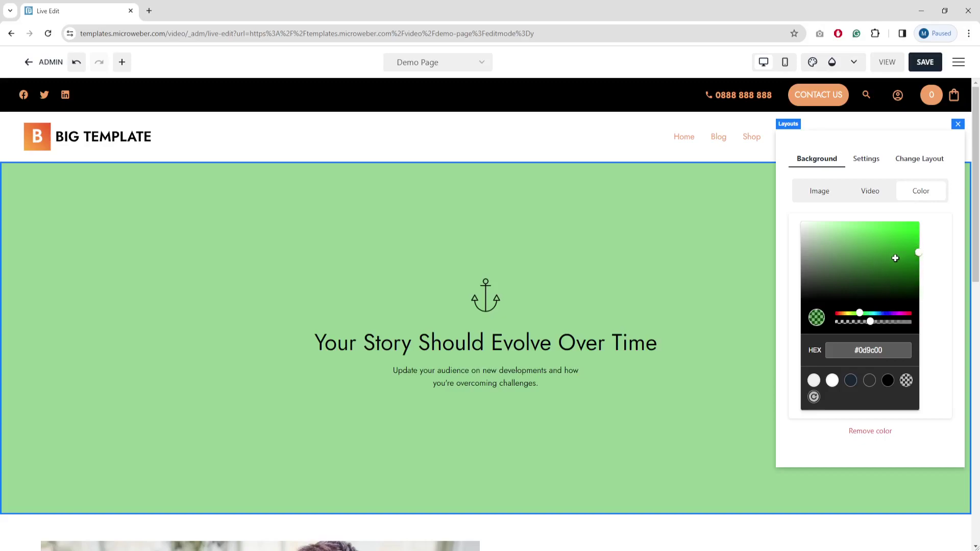
left_click(870, 227)
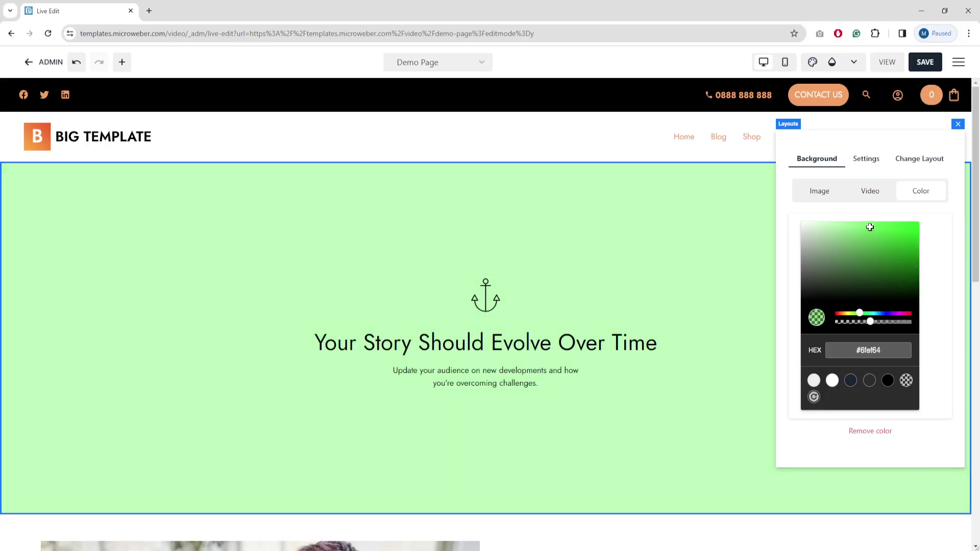
left_click(958, 125)
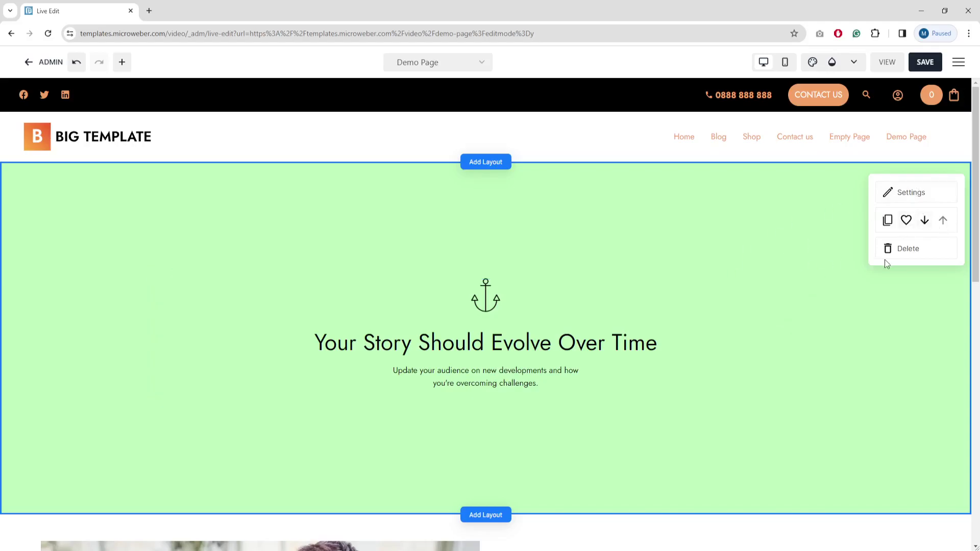
Step: Move the green anchor section below the 'This is our title' image section
left_click(924, 220)
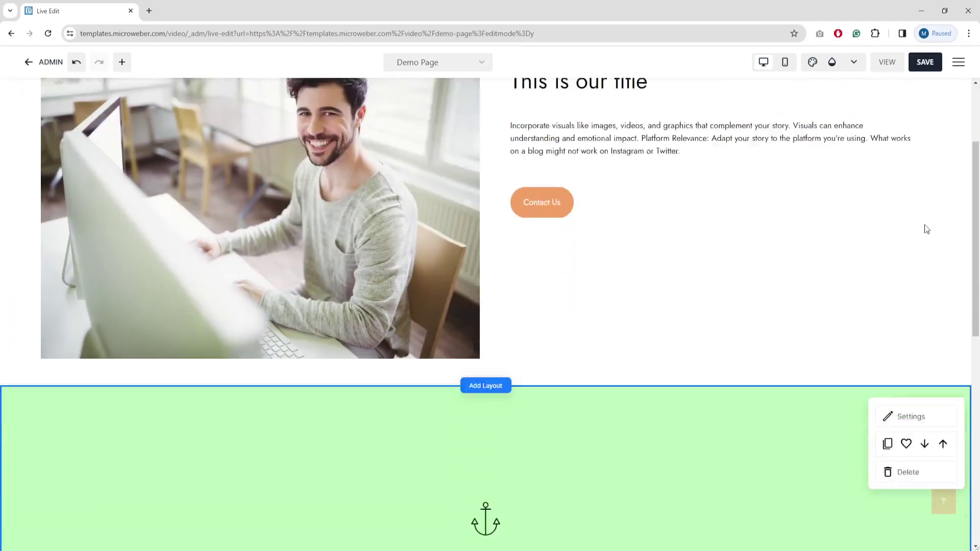
left_click(944, 137)
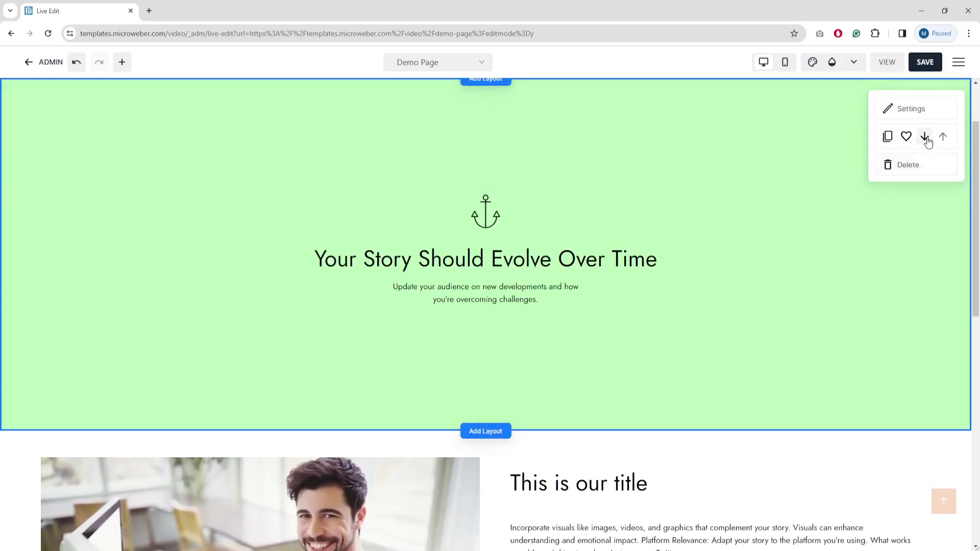
left_click(924, 137)
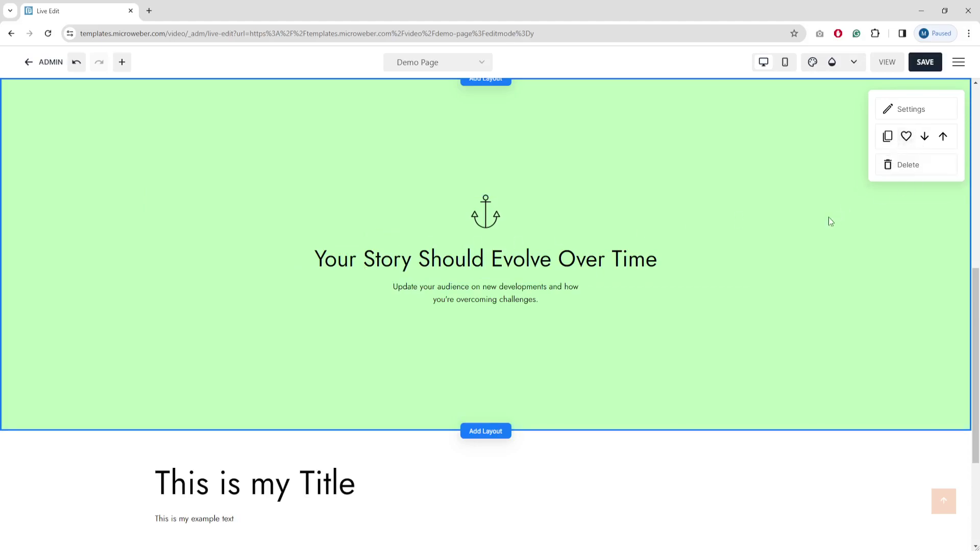
scroll(866, 300, "up", 9)
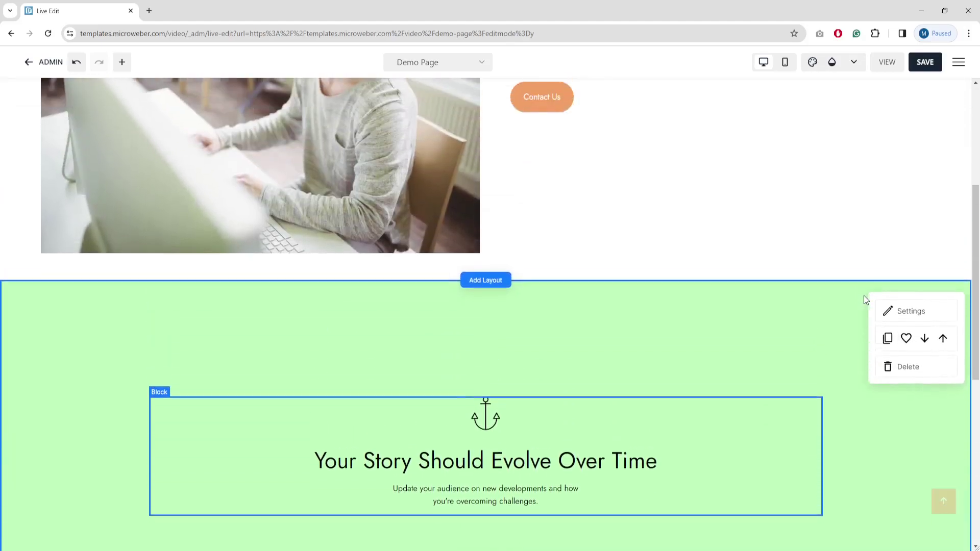
scroll(823, 301, "down", 7)
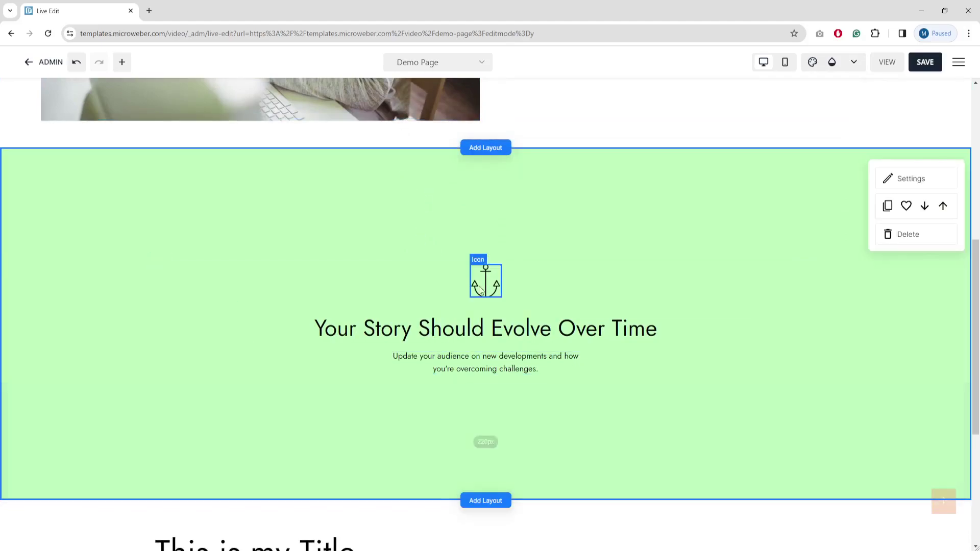
scroll(604, 232, "up", 4)
scroll(607, 240, "up", 1)
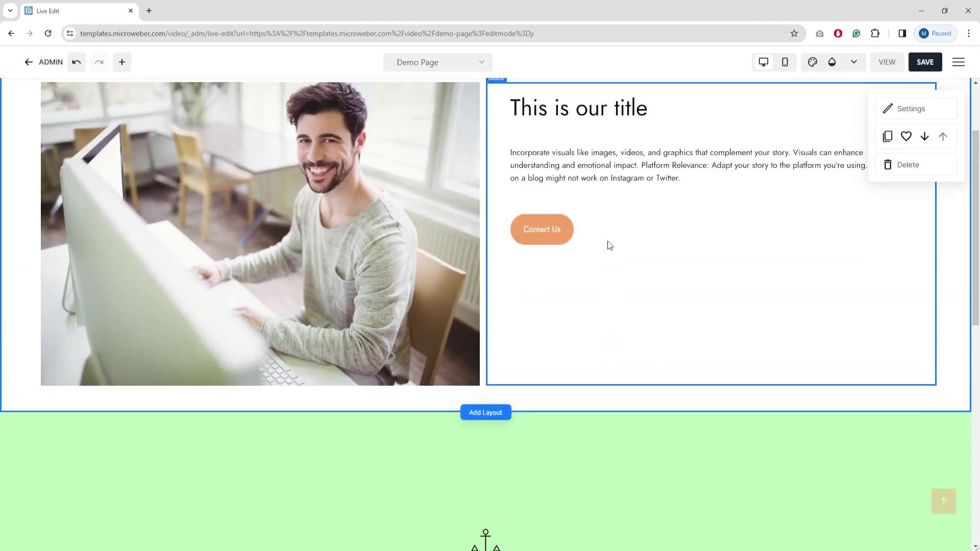
scroll(610, 246, "up", 2)
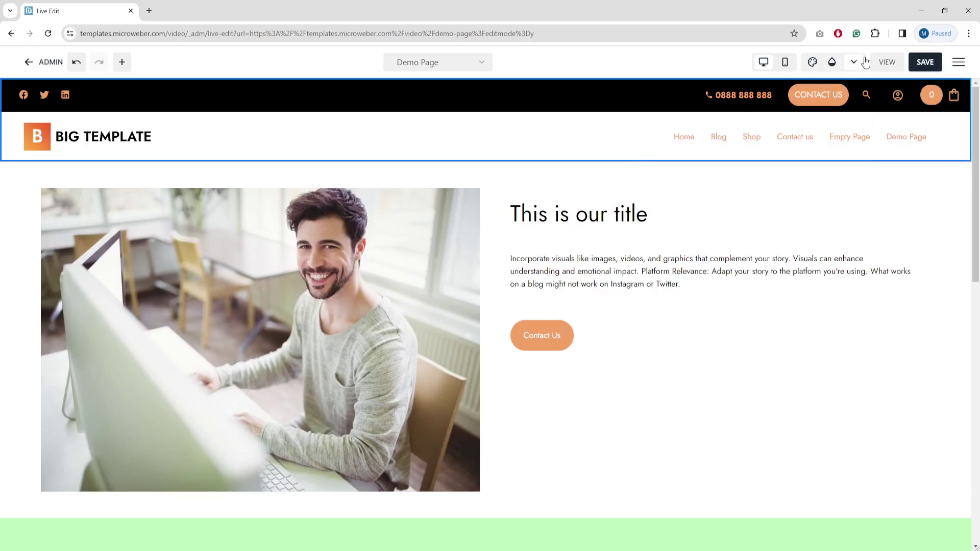
Step: Save the Demo Page, preview it in View mode, then return to Live Edit
left_click(927, 64)
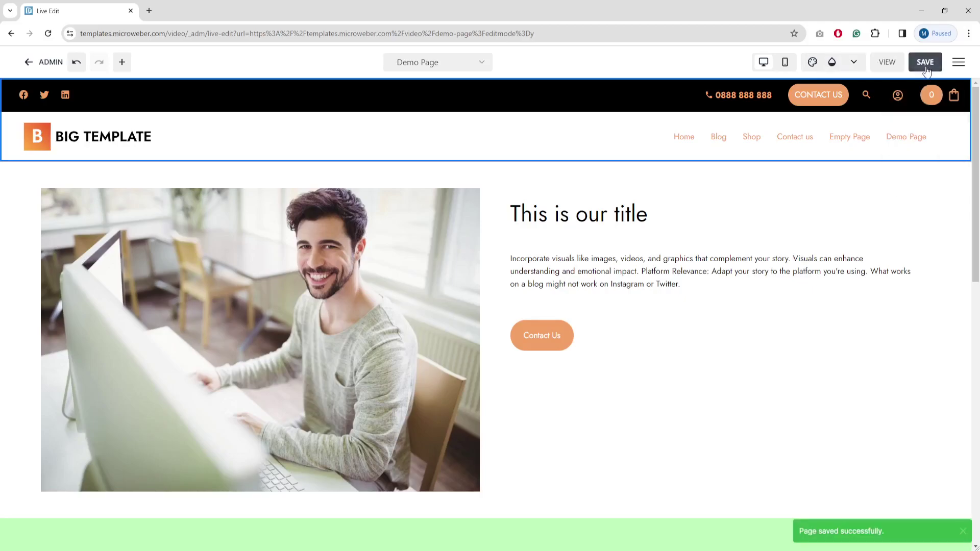
left_click(887, 63)
scroll(780, 225, "down", 3)
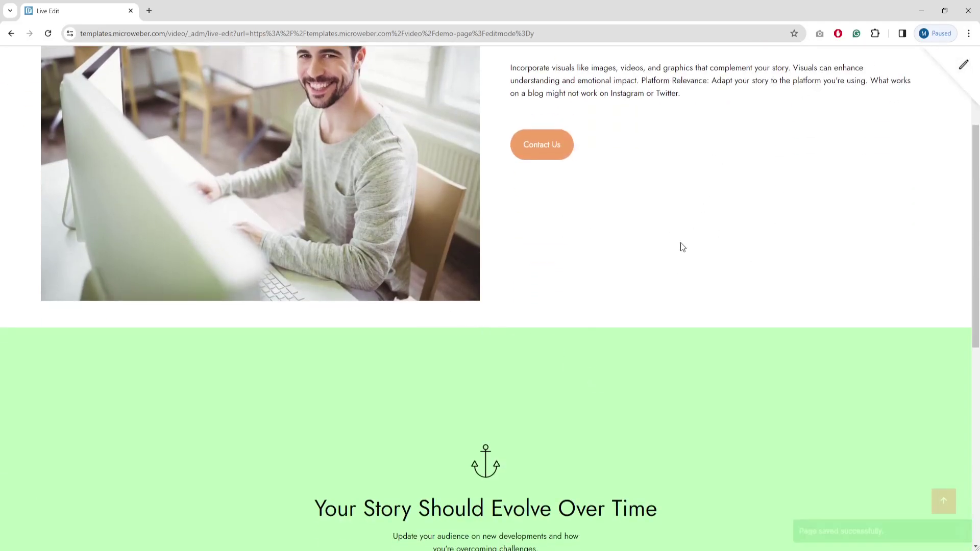
scroll(591, 67, "up", 3)
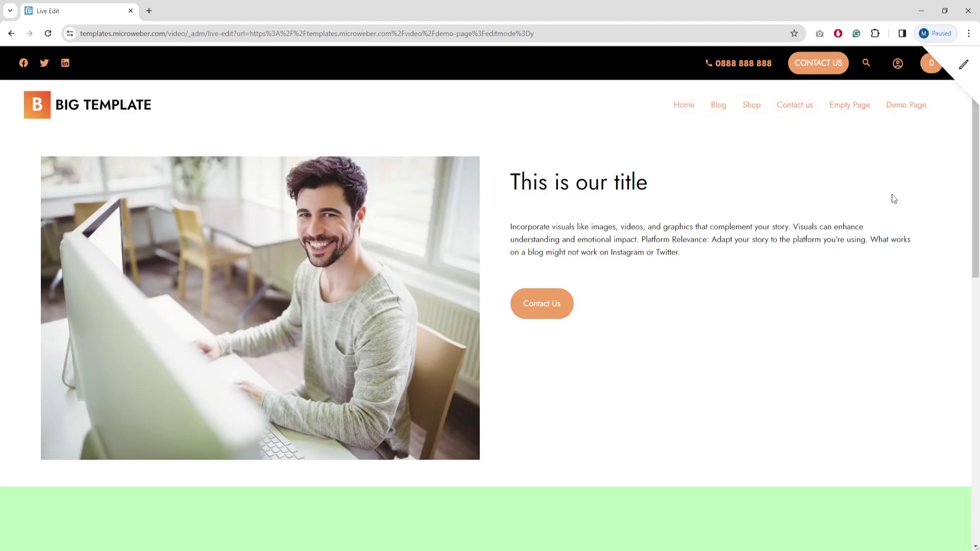
scroll(803, 213, "down", 10)
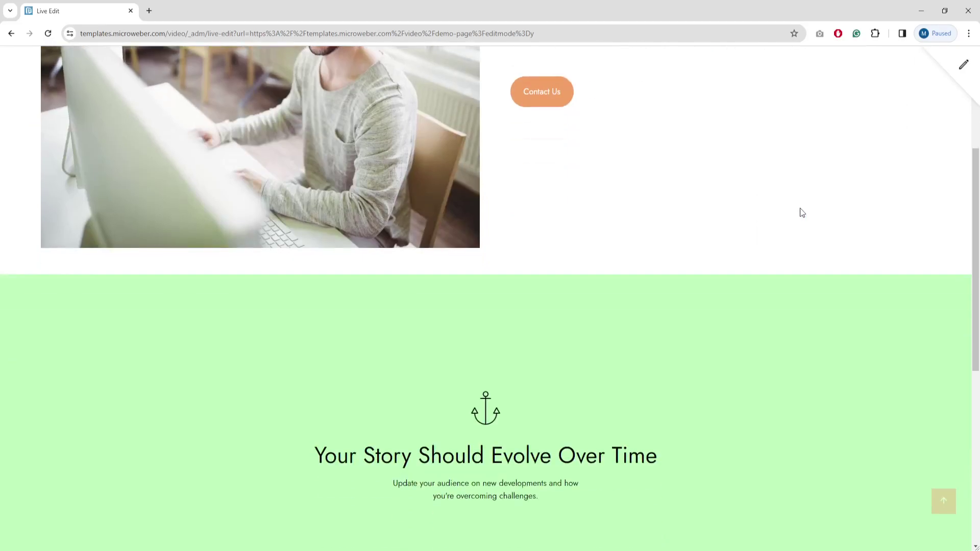
scroll(801, 211, "up", 4)
scroll(802, 209, "up", 6)
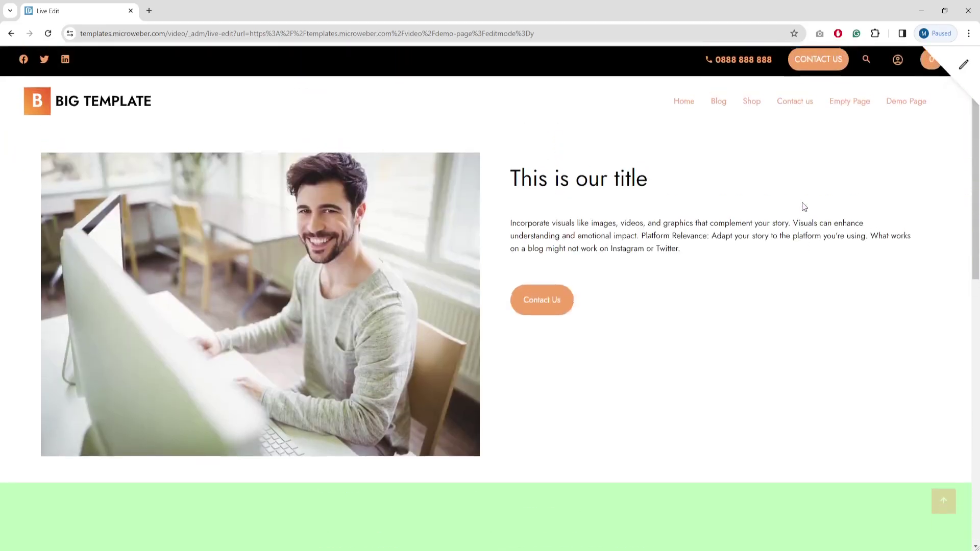
left_click(964, 65)
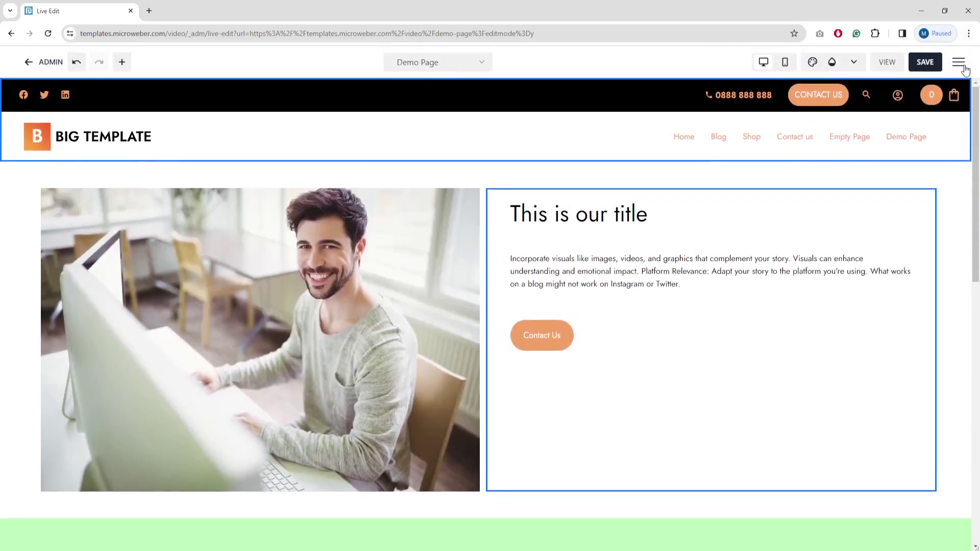
Step: Switch the template's typography font to Times New Roman, then back to Jost
left_click(925, 61)
left_click(812, 62)
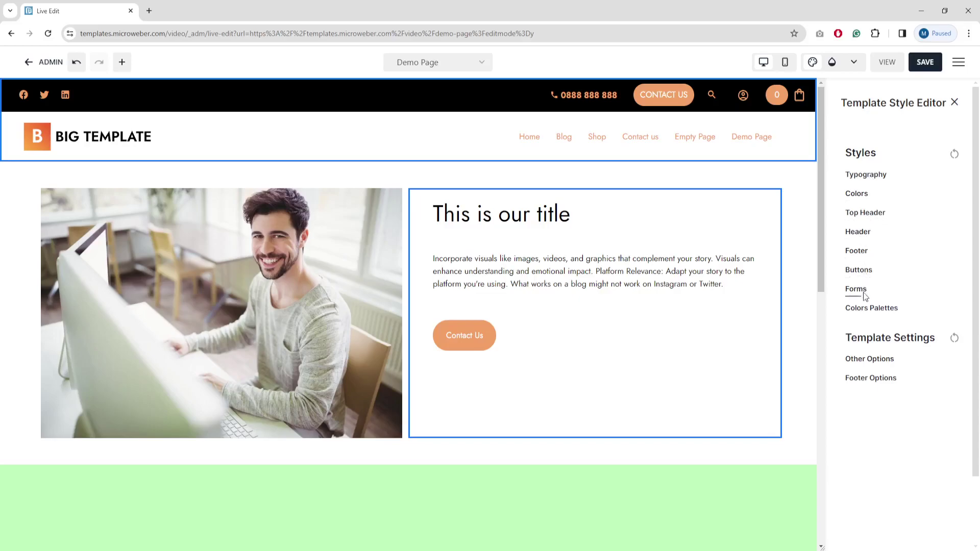
left_click(882, 177)
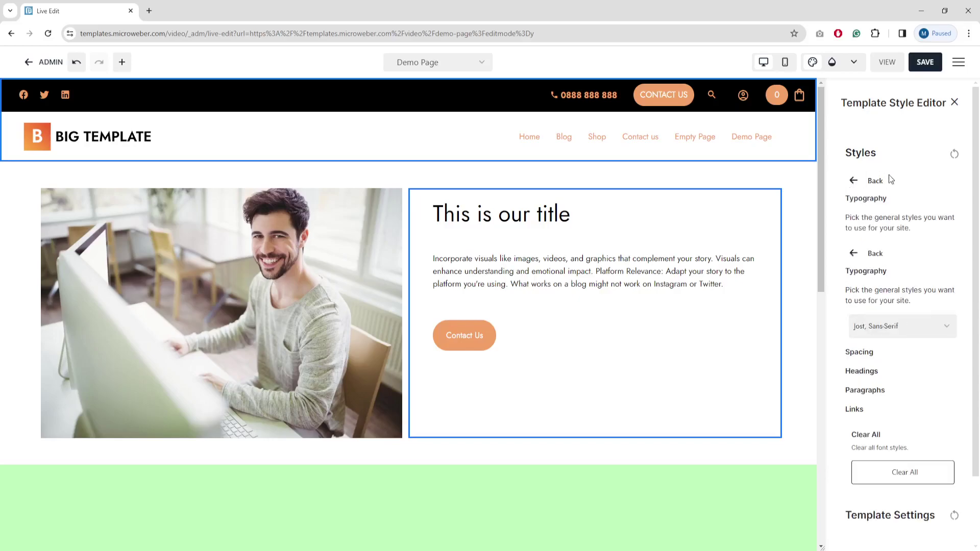
left_click(885, 331)
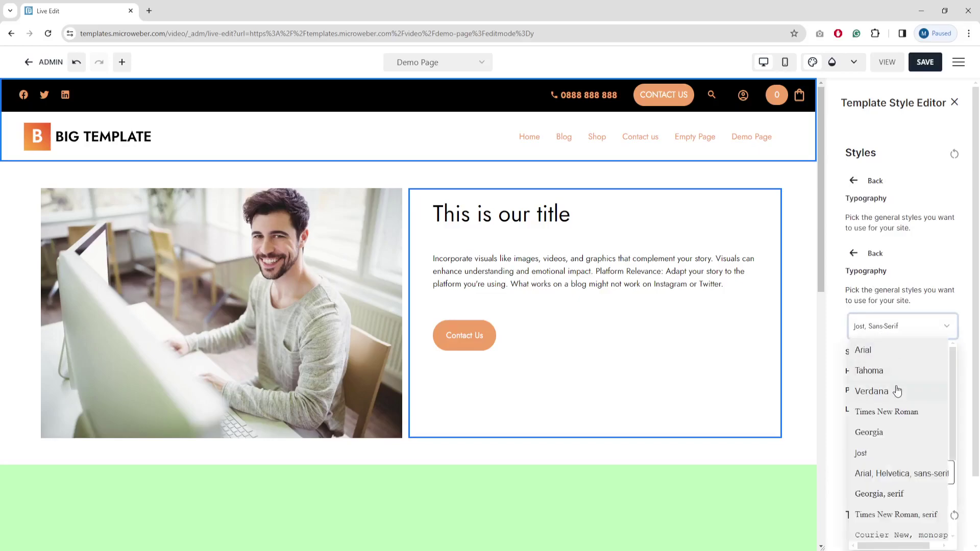
left_click(890, 413)
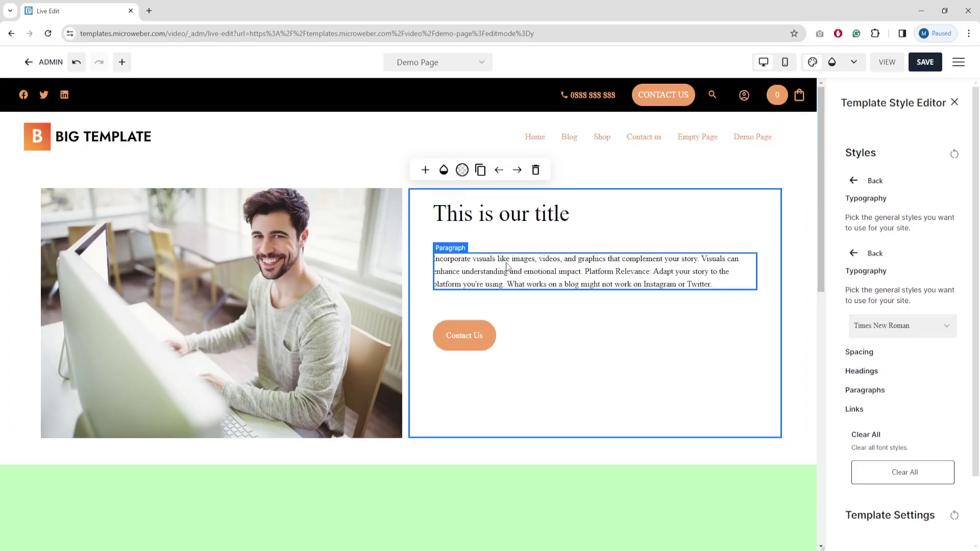
left_click(874, 333)
scroll(916, 389, "down", 1)
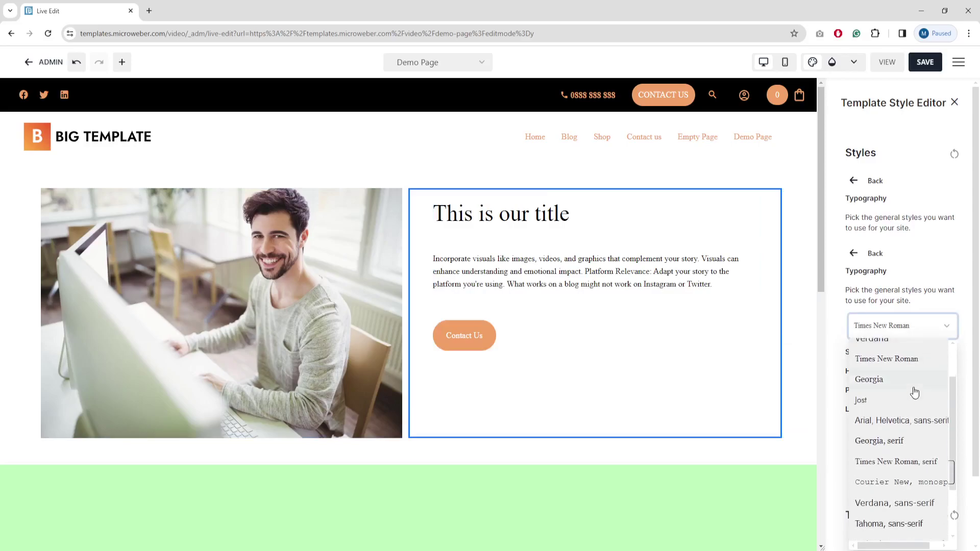
left_click(874, 403)
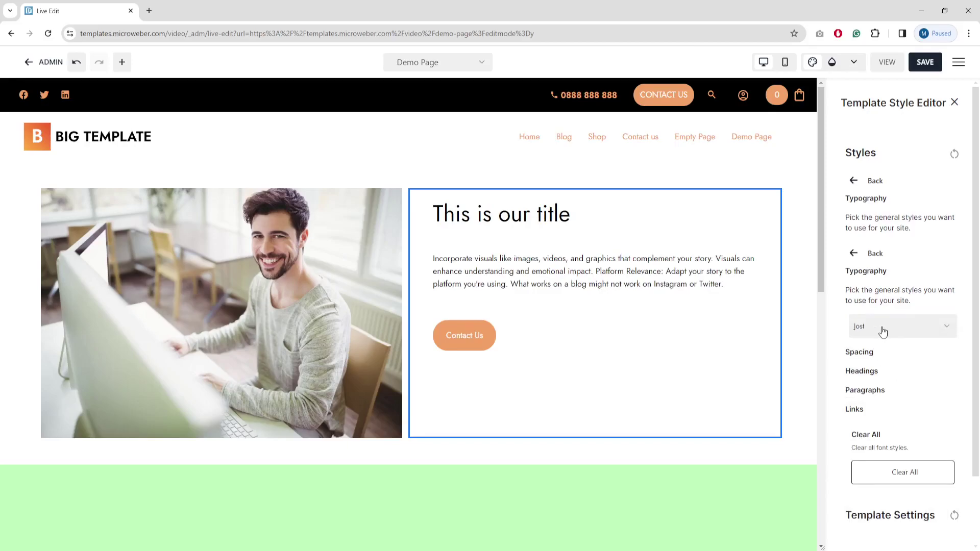
Step: Set the site-wide line height to 1.7 em and letter spacing to 1 px
left_click(863, 352)
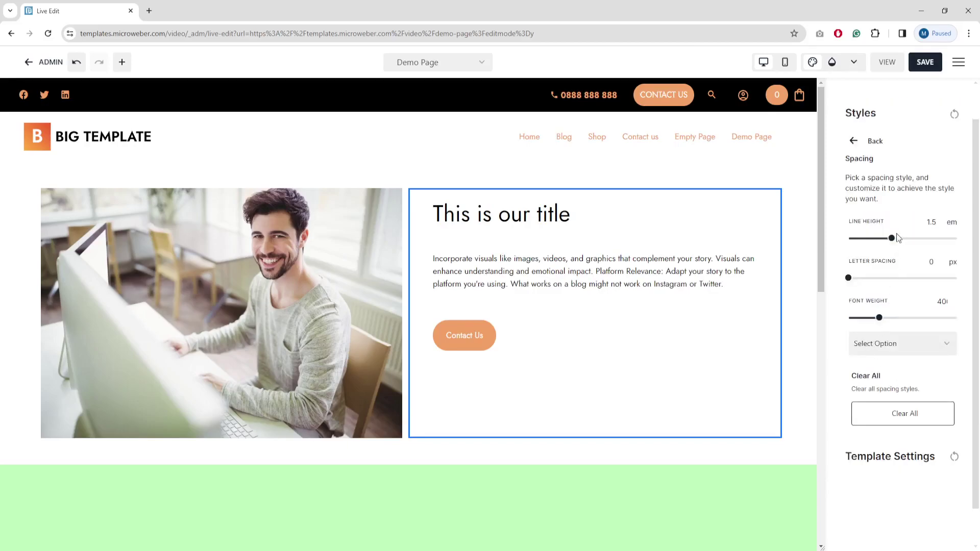
mouse_move(894, 236)
left_mouse_down()
mouse_move(916, 239)
mouse_move(900, 241)
left_mouse_up()
left_click(646, 269)
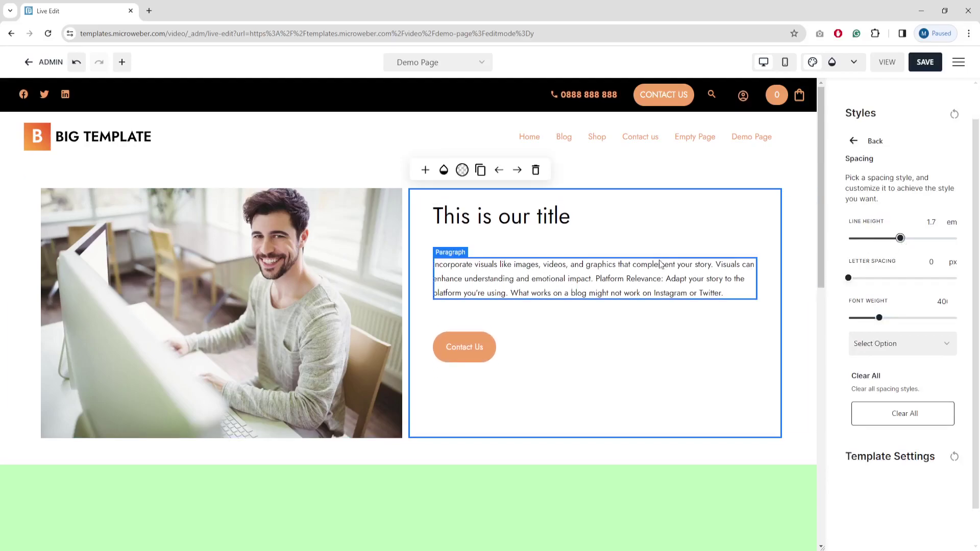
left_click_drag(902, 241, 905, 244)
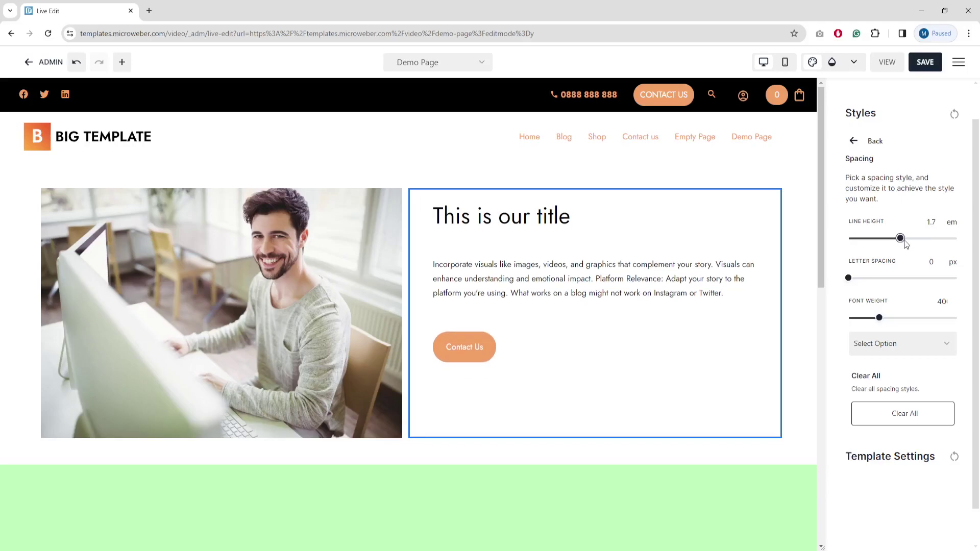
left_click_drag(852, 283, 851, 281)
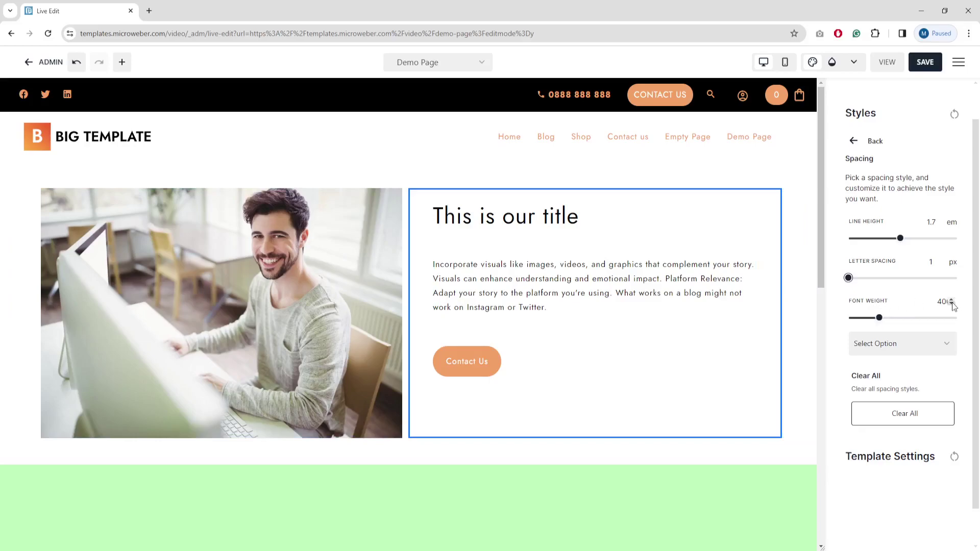
mouse_move(880, 320)
left_mouse_down()
mouse_move(932, 322)
mouse_move(883, 321)
left_mouse_up()
left_click(885, 344)
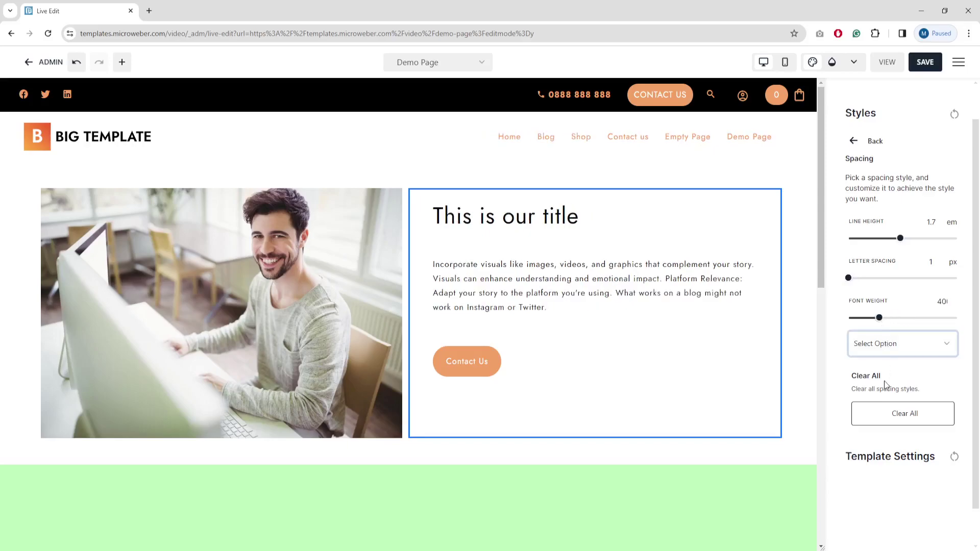
Step: Clear all custom spacing styles and raise the line height to 2.1 em
left_click(836, 324)
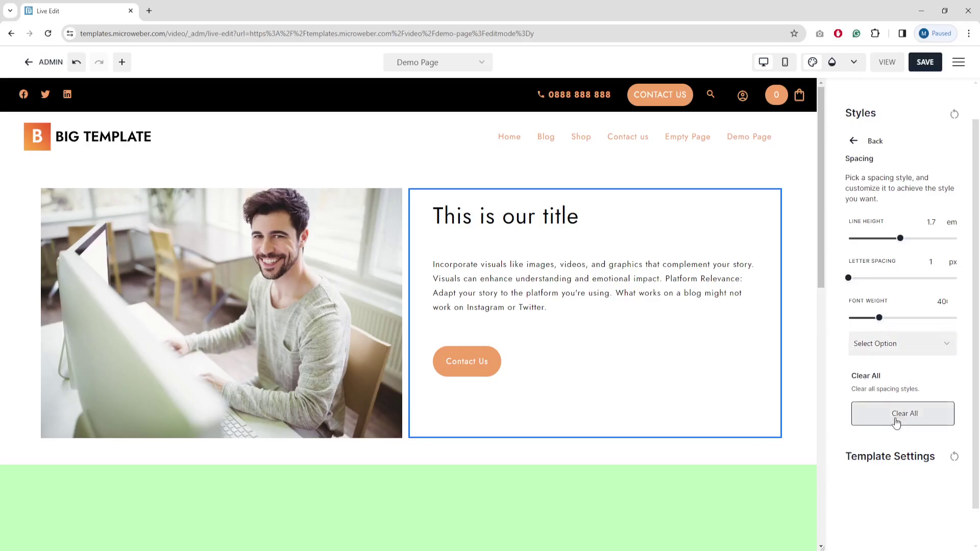
left_click(900, 410)
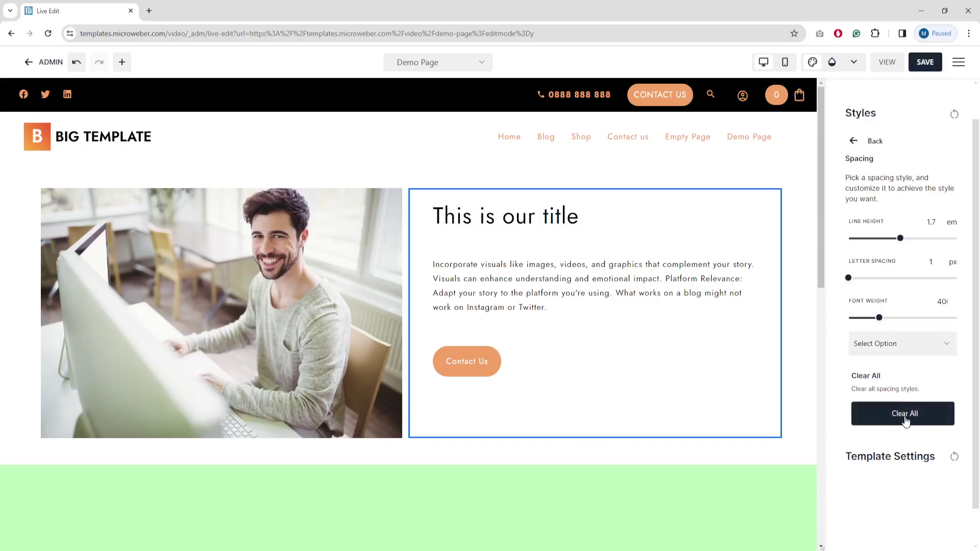
left_click(905, 418)
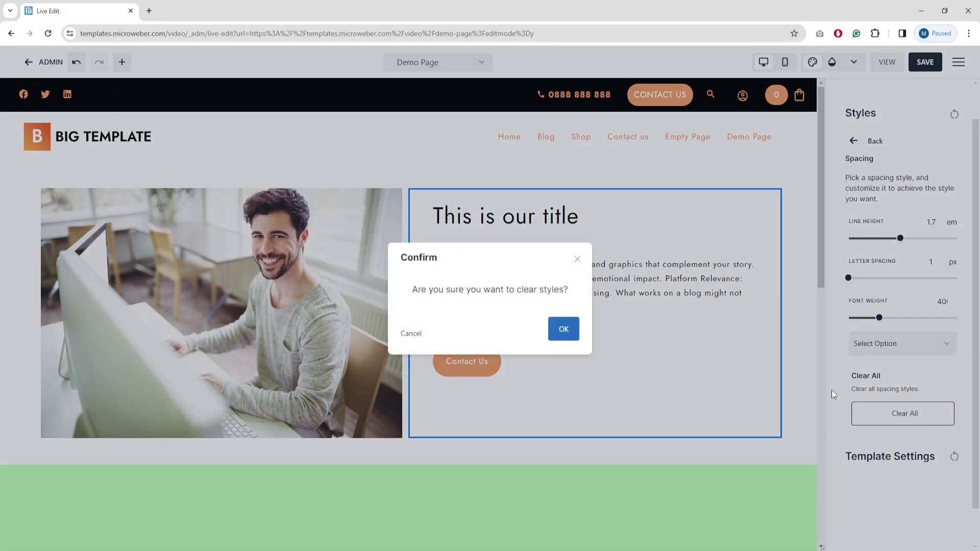
left_click(564, 330)
left_click_drag(901, 238, 919, 238)
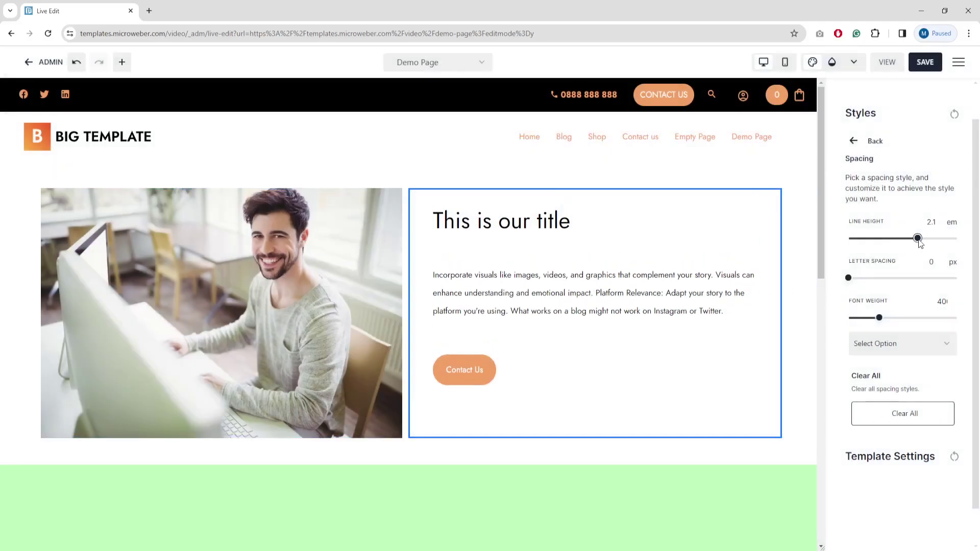
Step: Go back to the main style categories and open the Buttons style settings
left_click(854, 141)
left_click(853, 142)
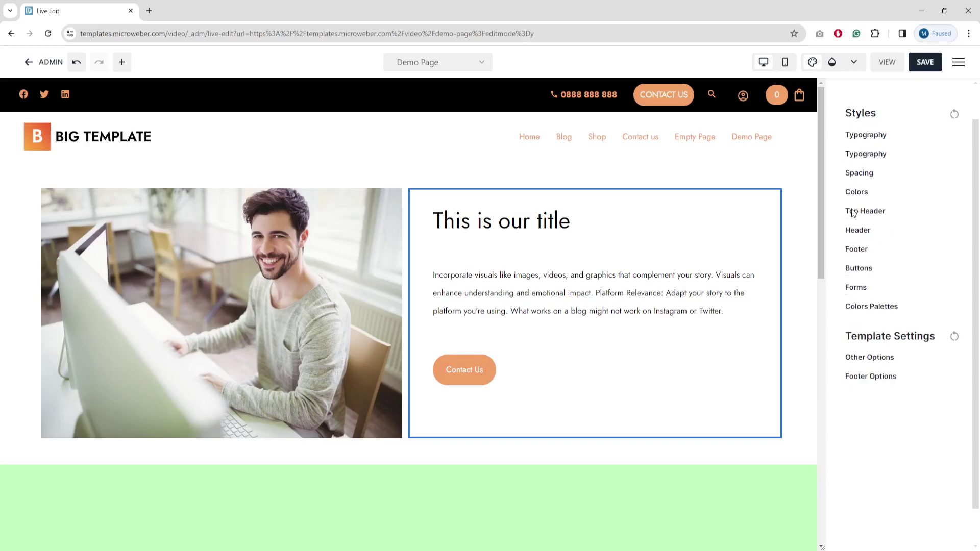
left_click(860, 269)
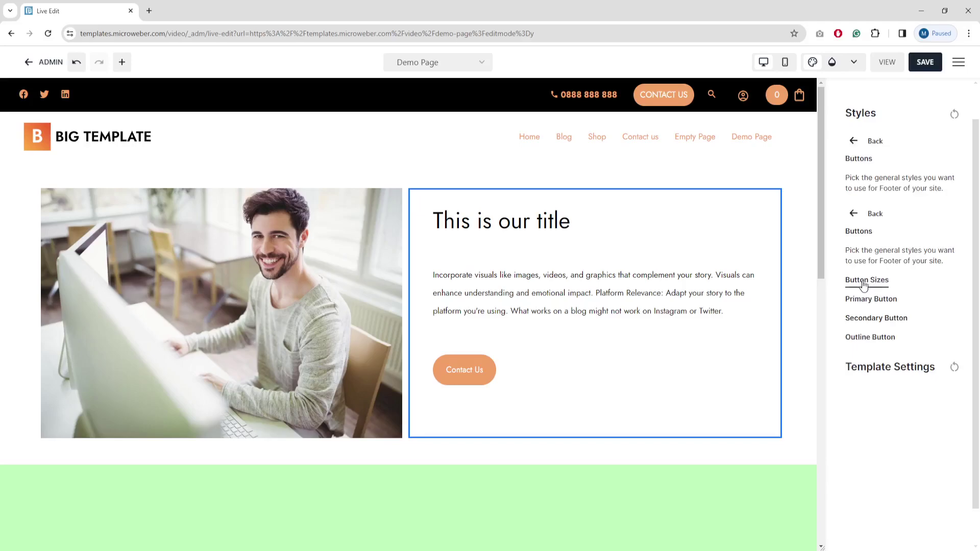
Step: Adjust the button corner radius and set the button border to 1 px
left_click(862, 283)
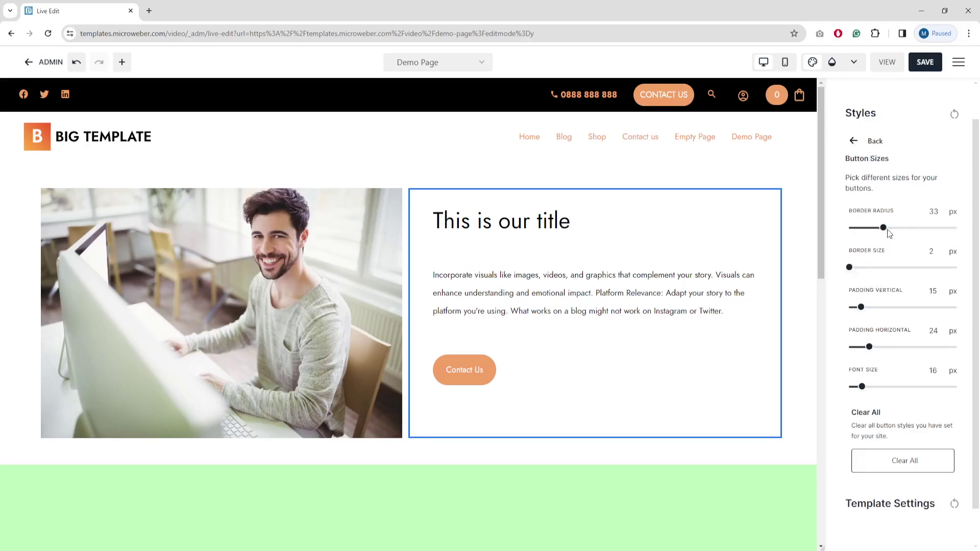
mouse_move(884, 232)
left_mouse_down()
mouse_move(934, 229)
mouse_move(845, 229)
mouse_move(886, 230)
left_mouse_up()
left_click(852, 268)
left_click_drag(853, 270, 851, 271)
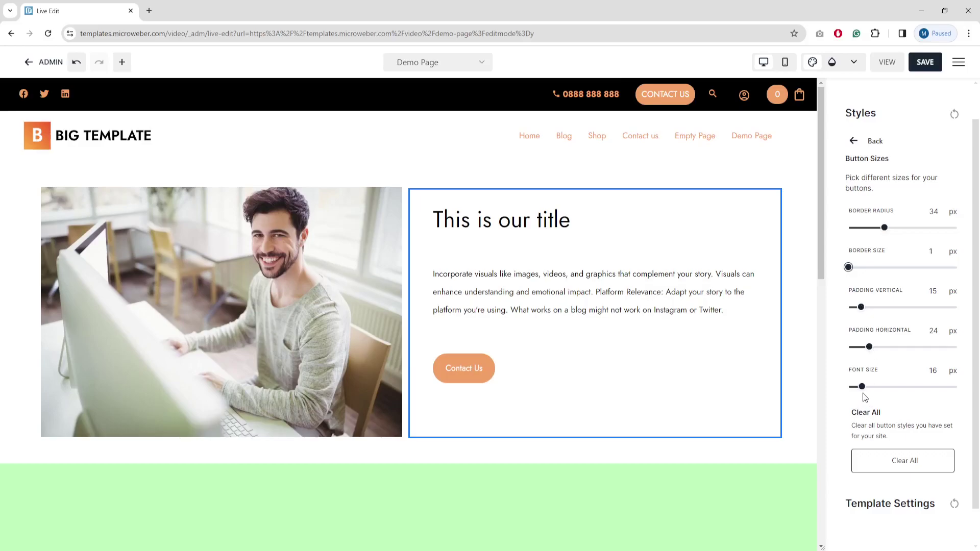
Step: Set button padding to 9 px vertical and 37 px horizontal, then close the style editor
left_click_drag(866, 311, 858, 308)
left_click_drag(868, 348, 882, 347)
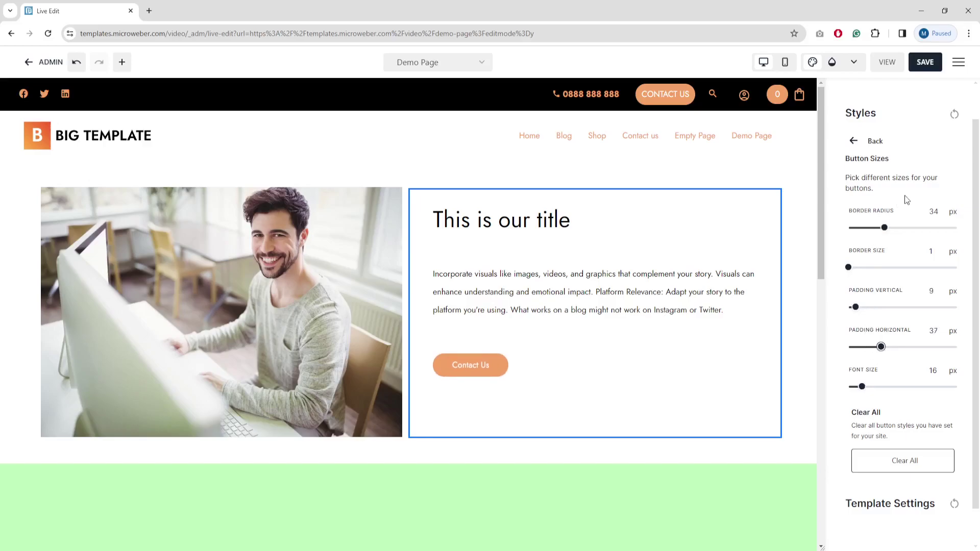
left_click(853, 142)
left_click(854, 142)
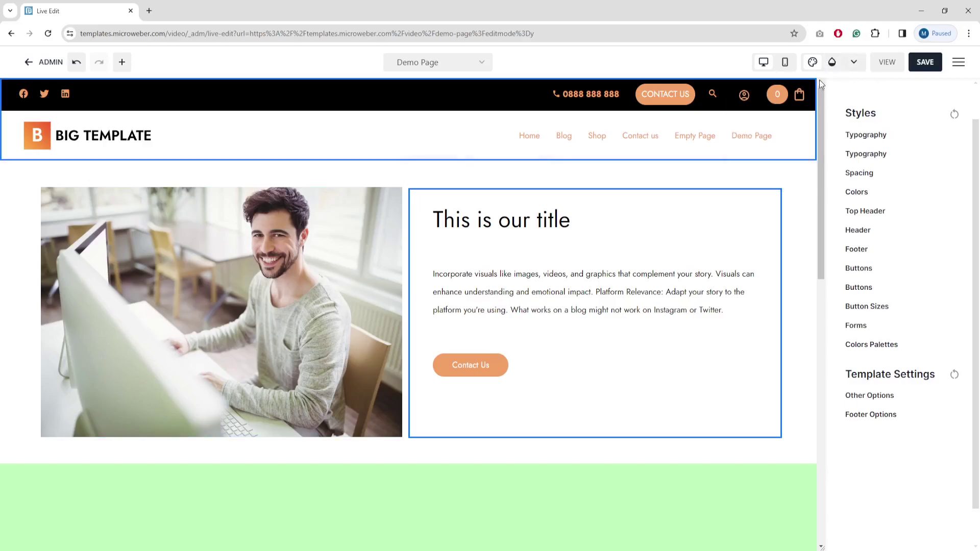
left_click(814, 63)
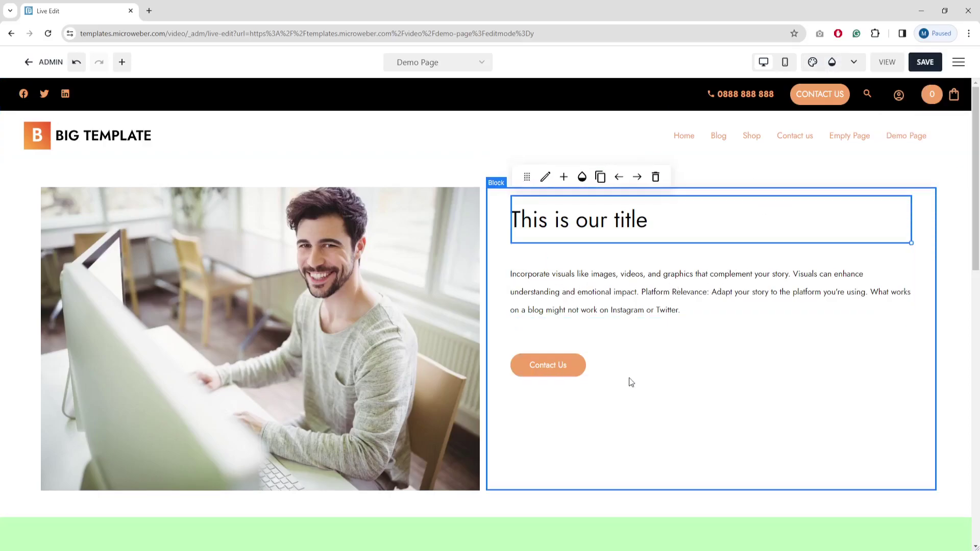
Step: Open the Element Style Editor for the green section's inner text block and glance at its typography
scroll(547, 341, "down", 7)
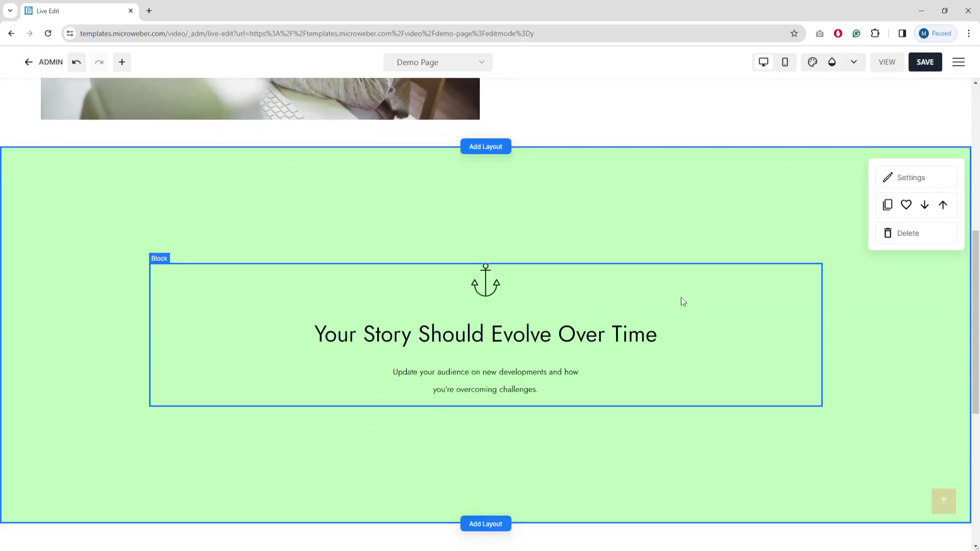
left_click(832, 63)
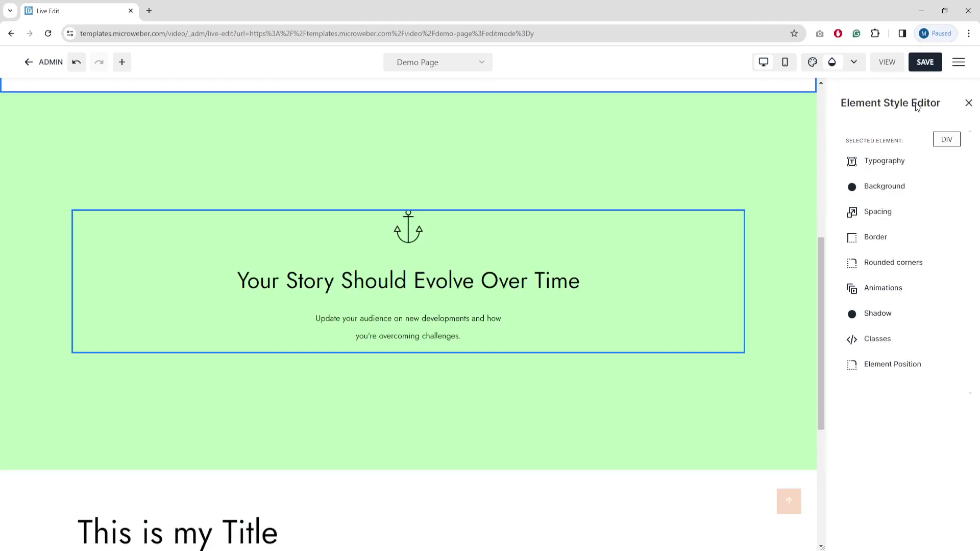
left_click(888, 165)
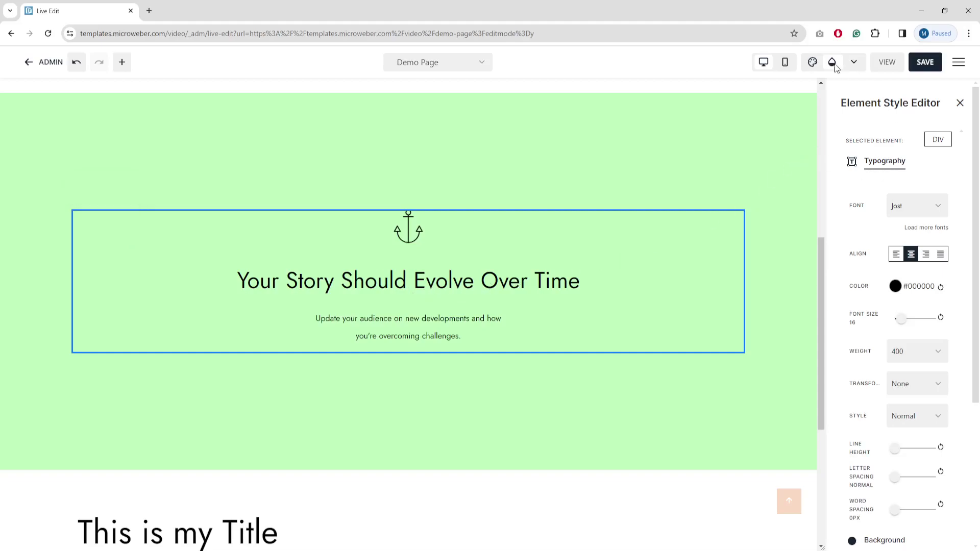
left_click(886, 163)
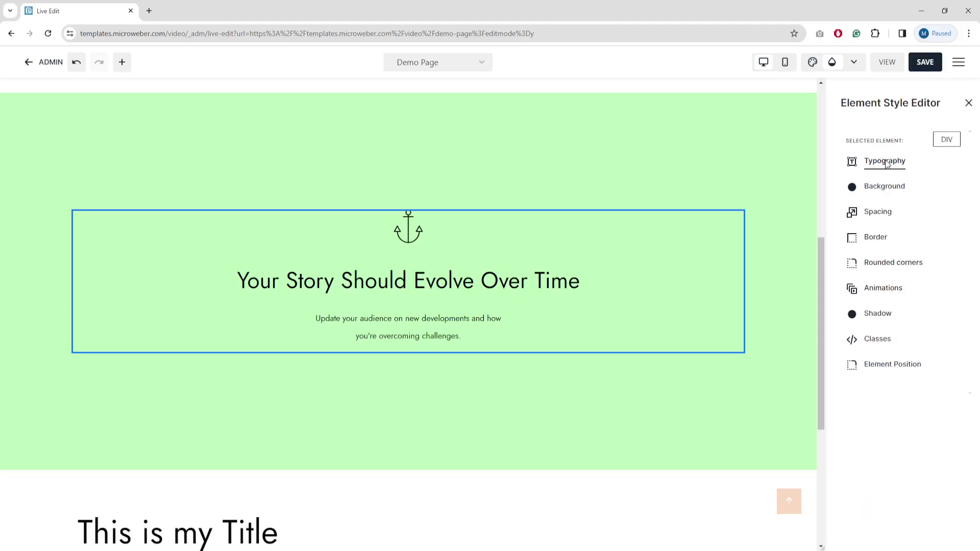
Step: Give the green section's inner block a light pink background colour
left_click(885, 188)
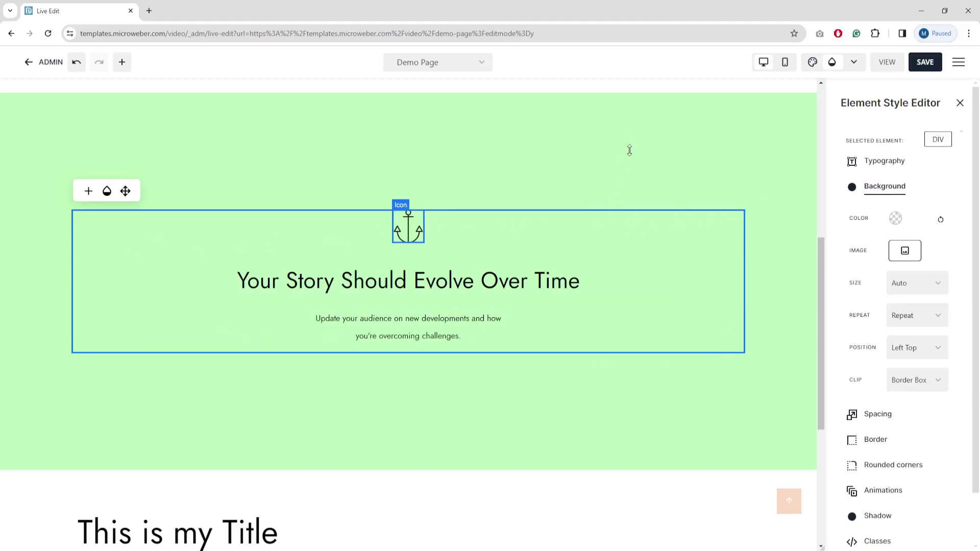
left_click(896, 218)
mouse_move(942, 271)
left_mouse_down()
mouse_move(927, 255)
mouse_move(873, 261)
left_mouse_up()
left_click(882, 187)
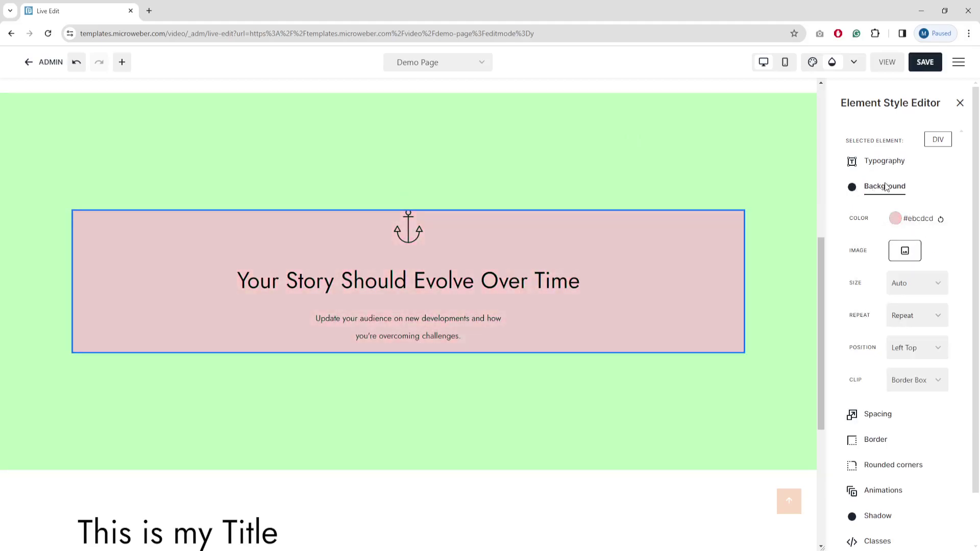
Step: Set the block's top and bottom padding to 200 each
left_click(874, 414)
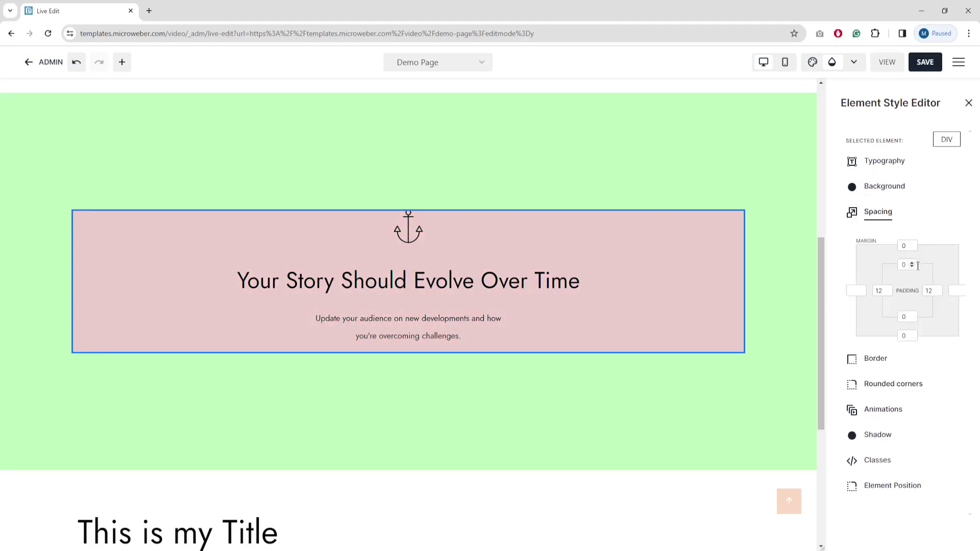
left_click(880, 291)
left_click(907, 265)
type("200")
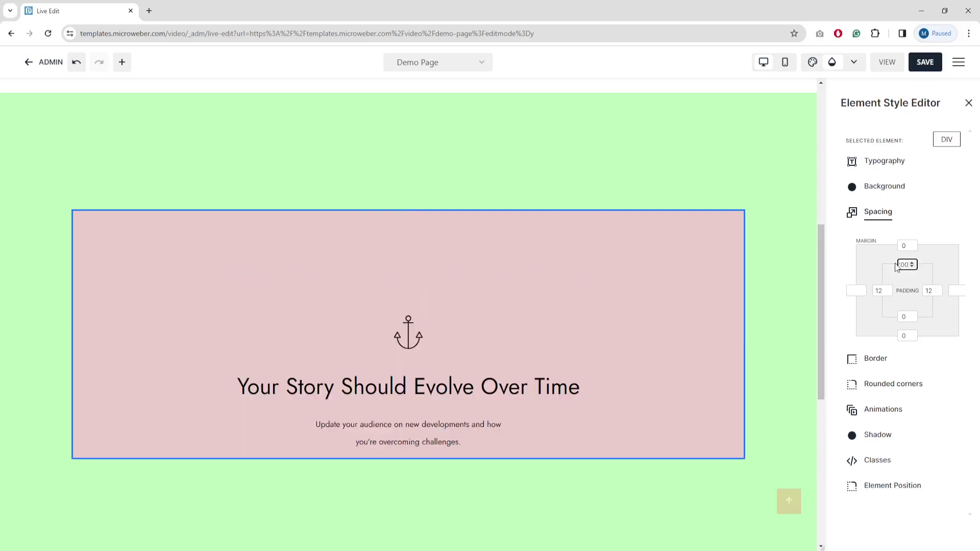
left_click(907, 317)
type("200")
scroll(711, 300, "down", 2)
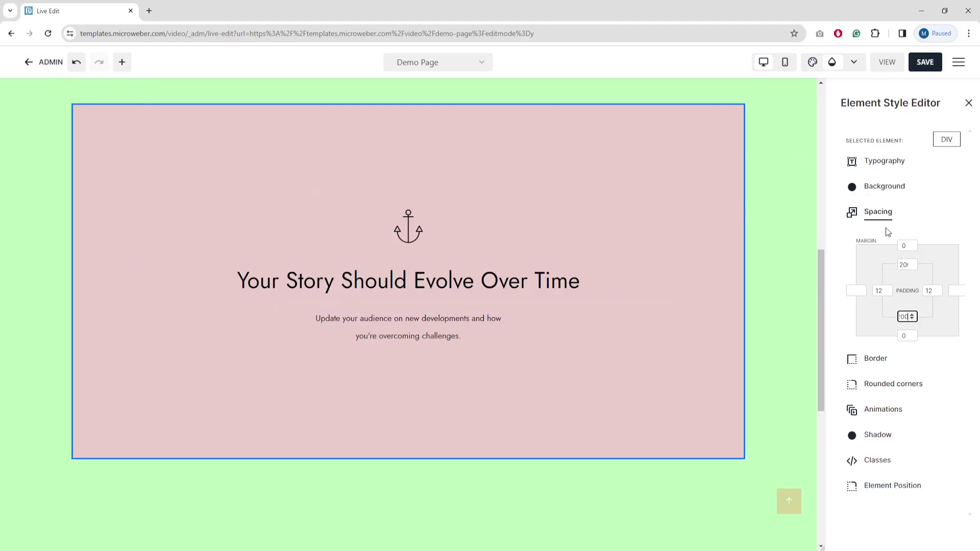
left_click(878, 216)
left_click(876, 238)
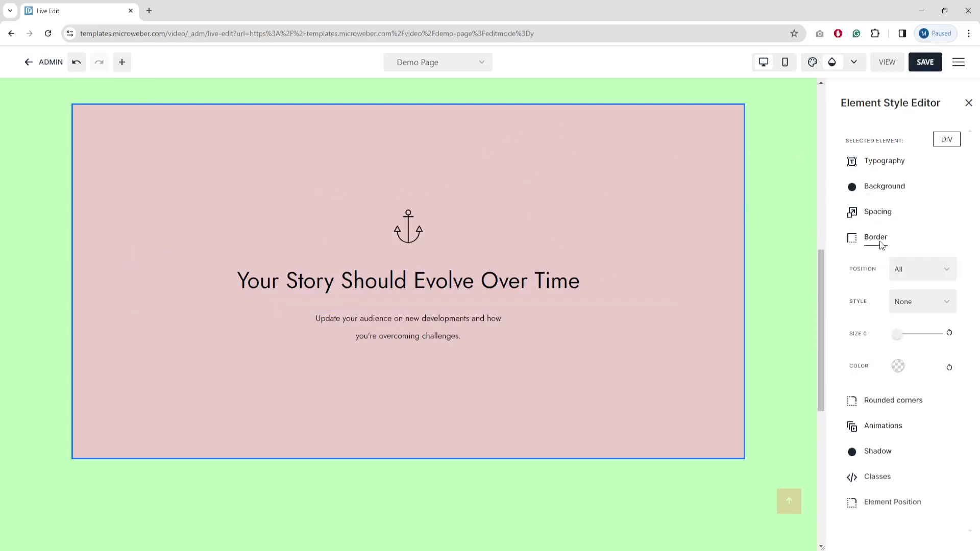
Step: Check the border options, then set the top-left and bottom-right corner radius to 100 each
left_click(926, 276)
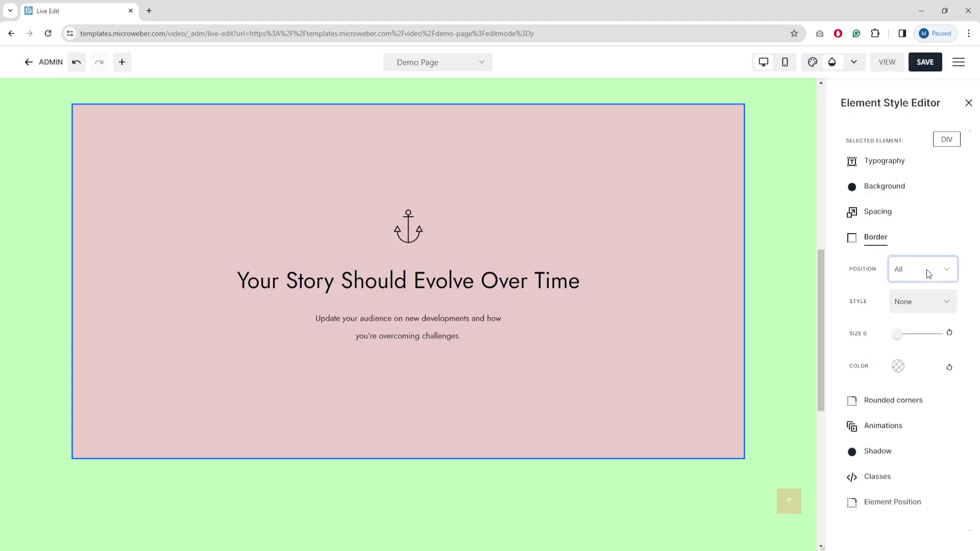
left_click(923, 303)
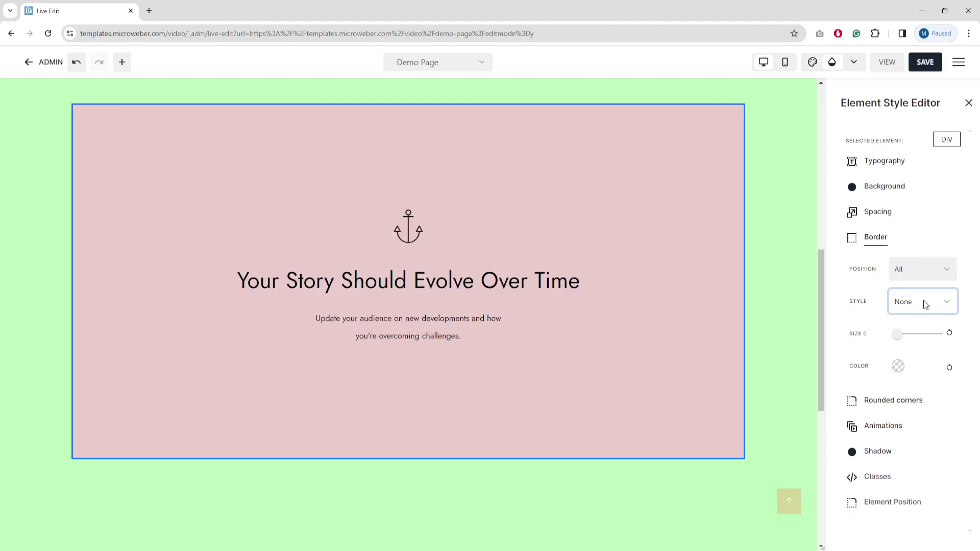
left_click(875, 402)
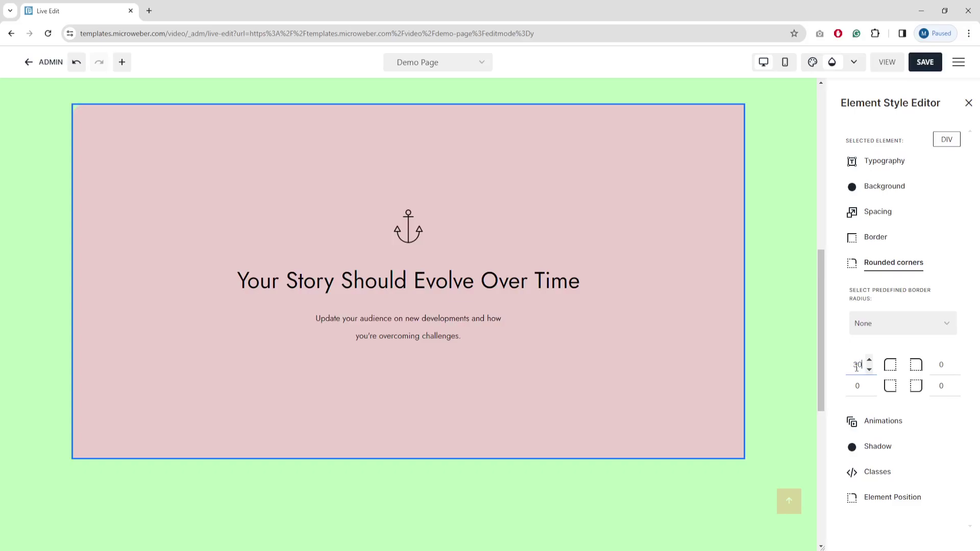
type("100")
left_click(936, 388)
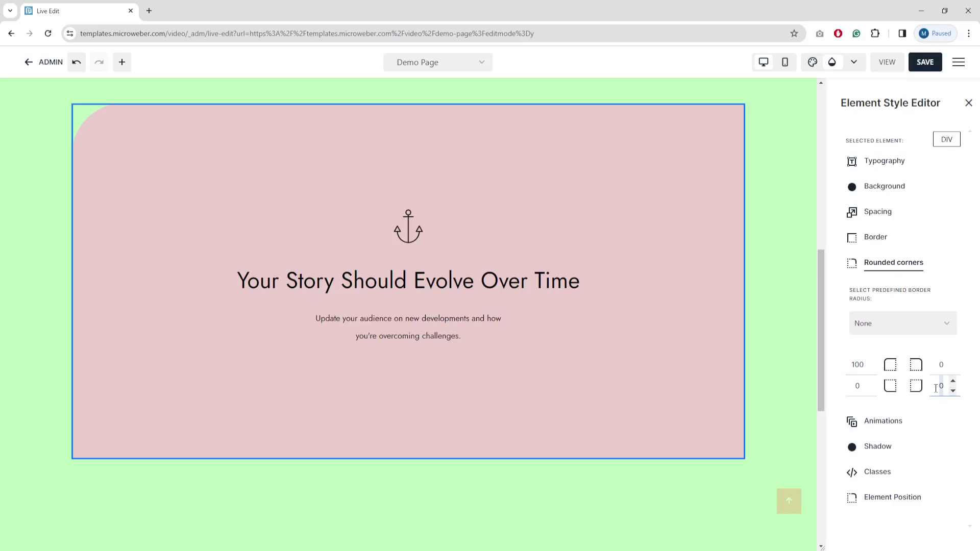
type("100")
left_click(844, 341)
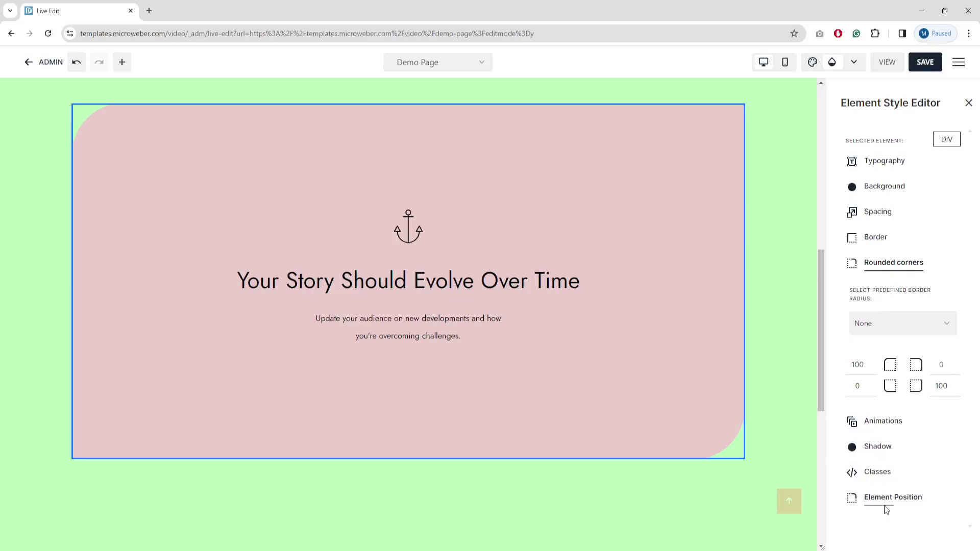
left_click(887, 270)
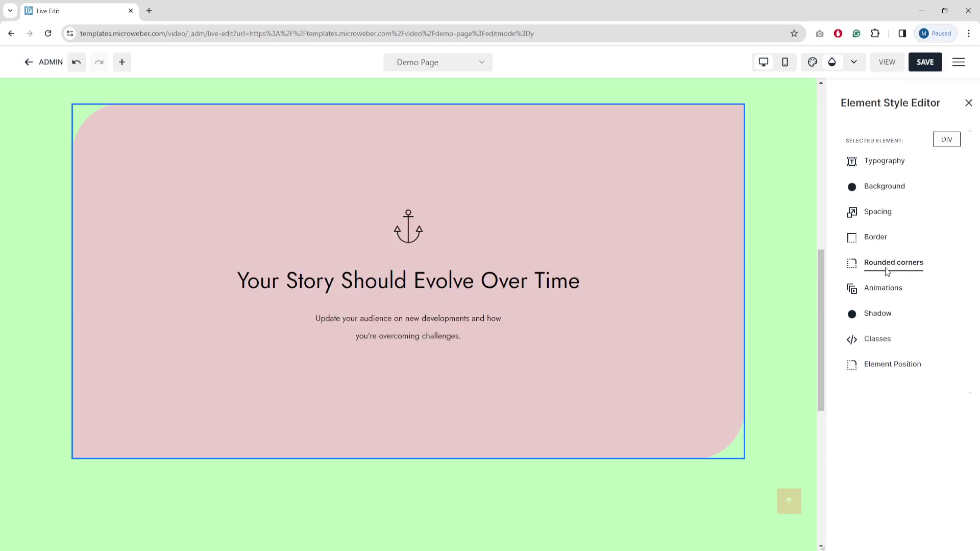
left_click(770, 163)
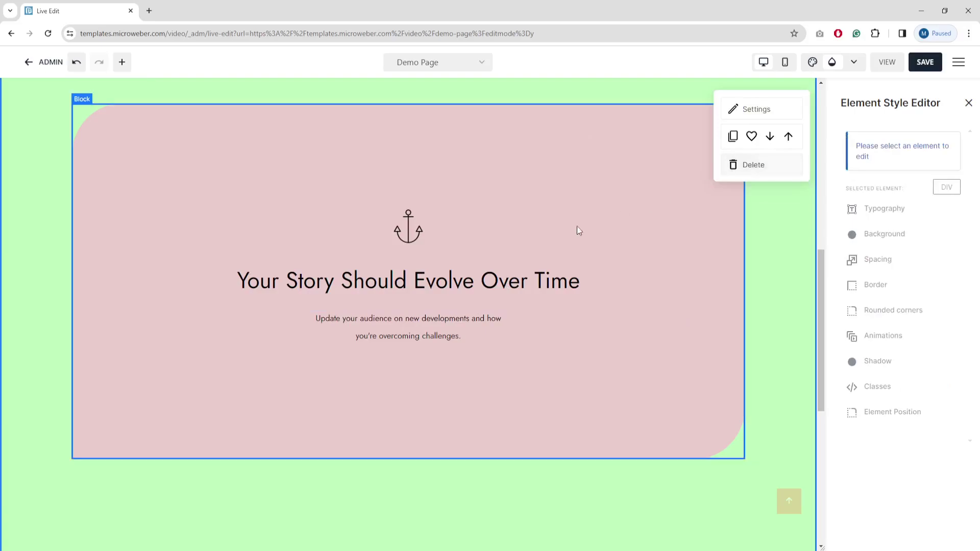
Step: Save the Demo Page and close the Element Style Editor
scroll(286, 253, "up", 2)
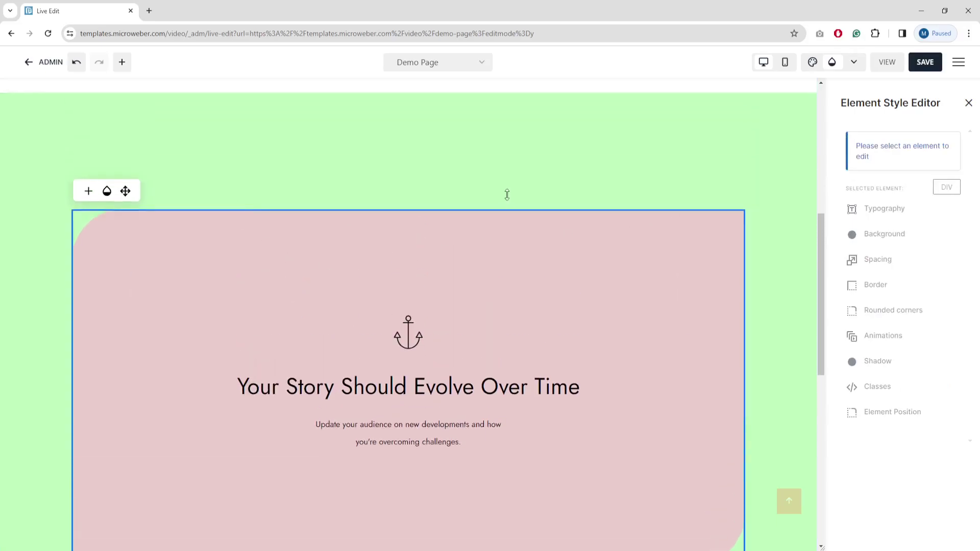
scroll(543, 192, "up", 2)
scroll(544, 192, "down", 1)
scroll(543, 191, "down", 4)
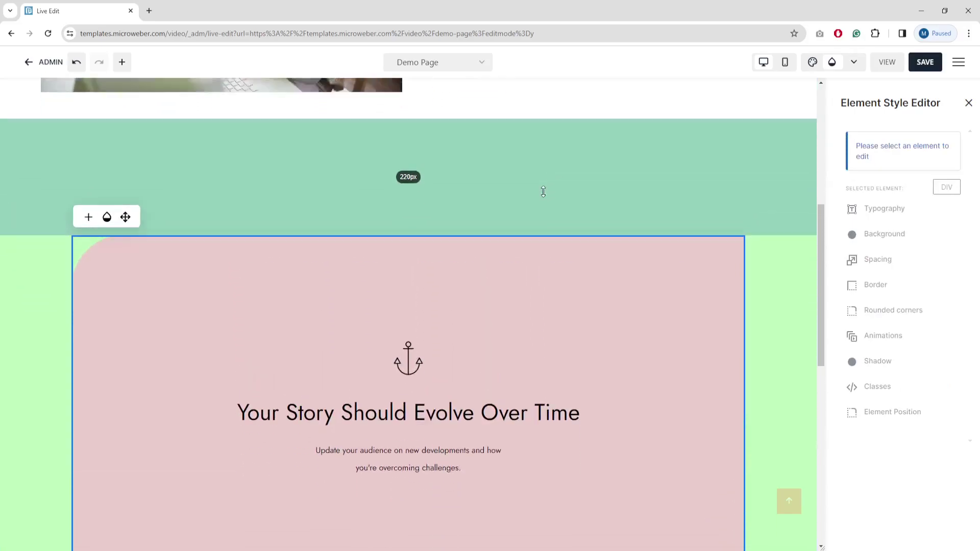
scroll(544, 191, "up", 1)
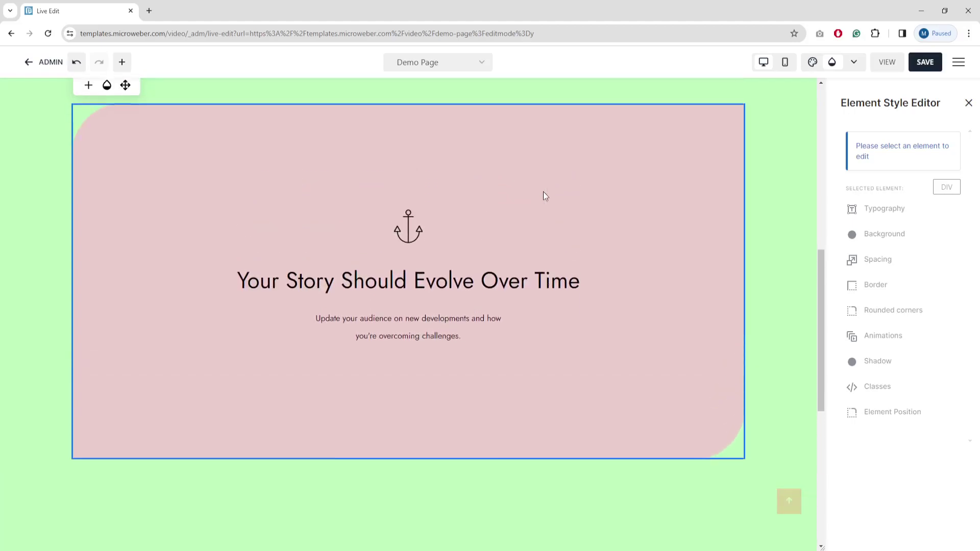
left_click(925, 63)
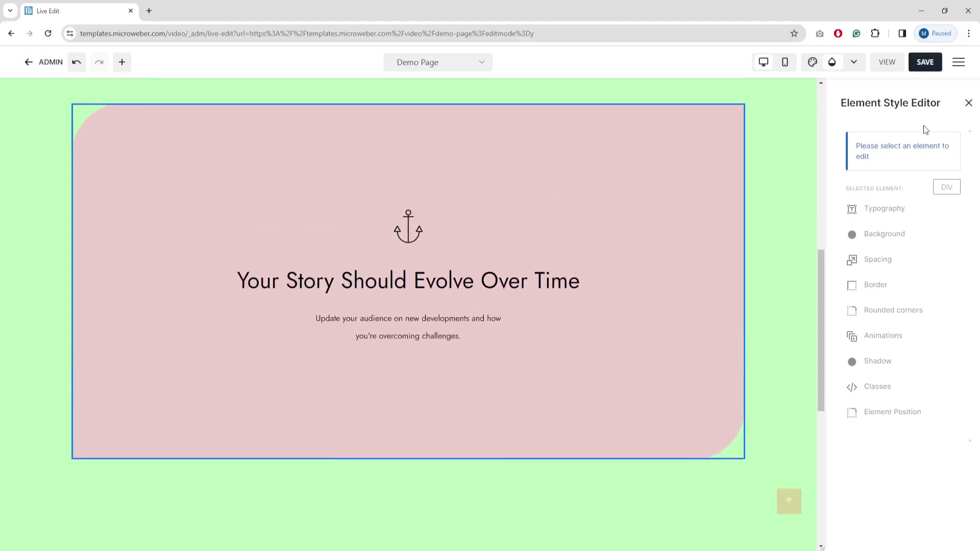
left_click(968, 103)
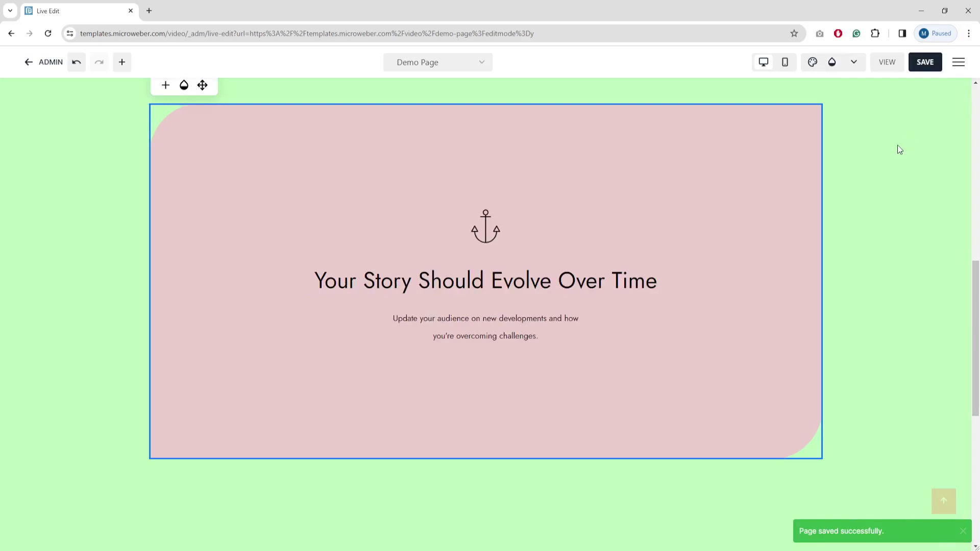
left_click(786, 64)
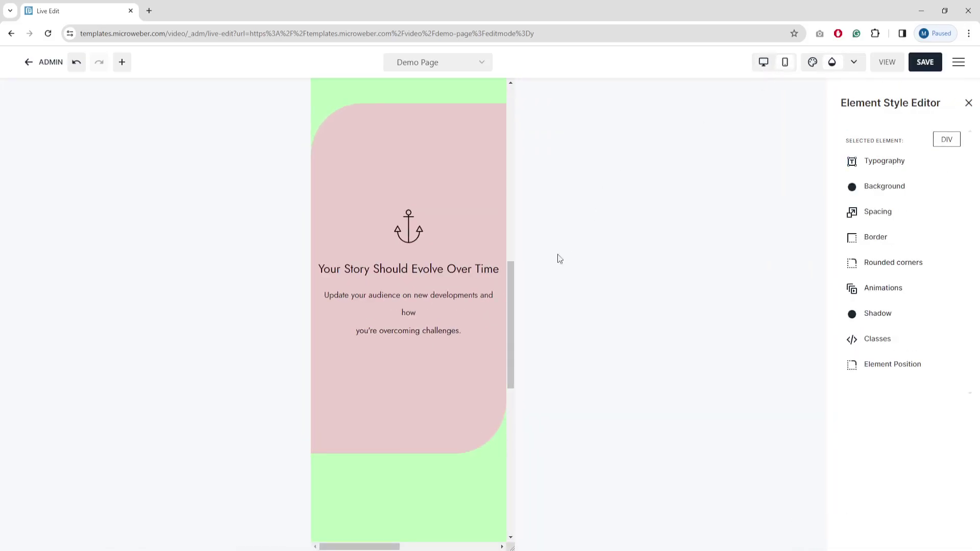
Step: Scroll the mobile preview, return to desktop width, and select the title-and-text column
left_click_drag(510, 284, 540, 103)
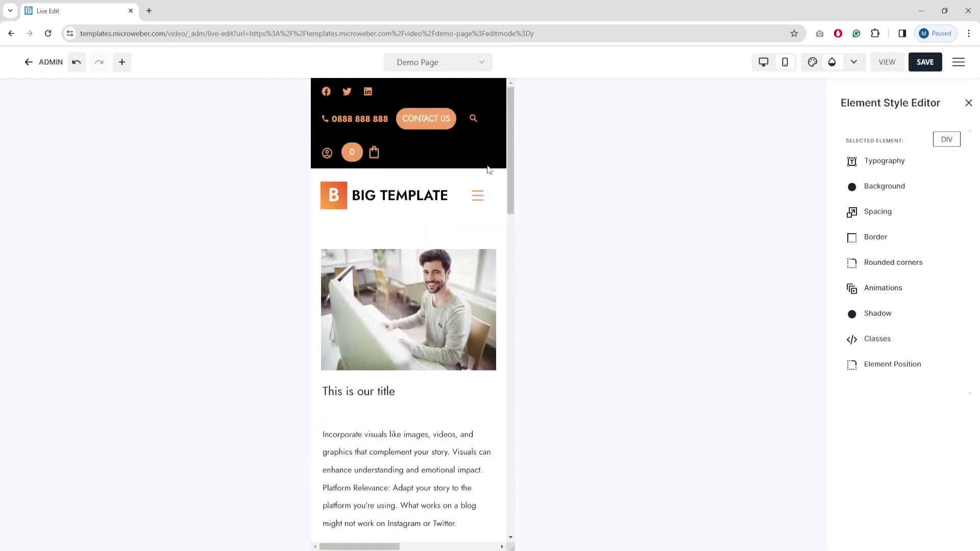
left_click_drag(512, 161, 553, 474)
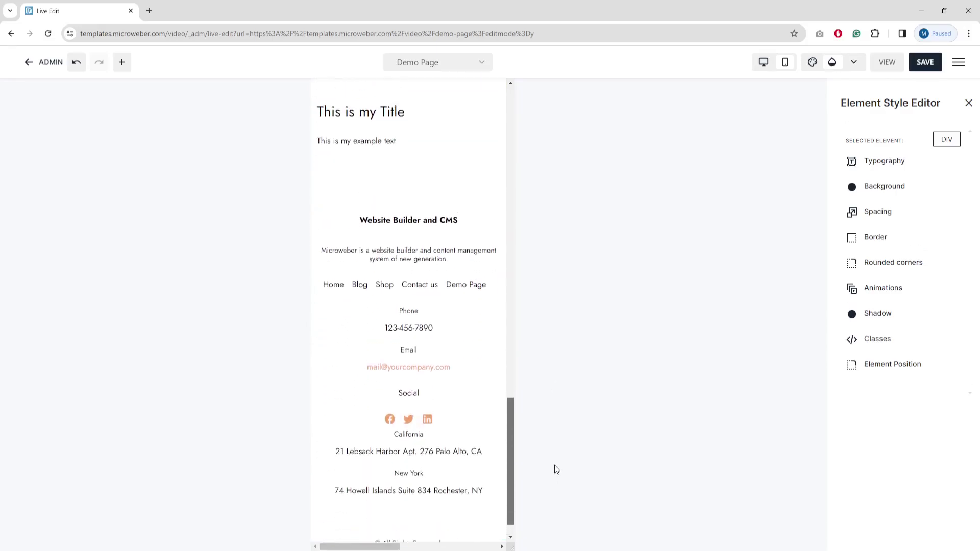
left_click(764, 61)
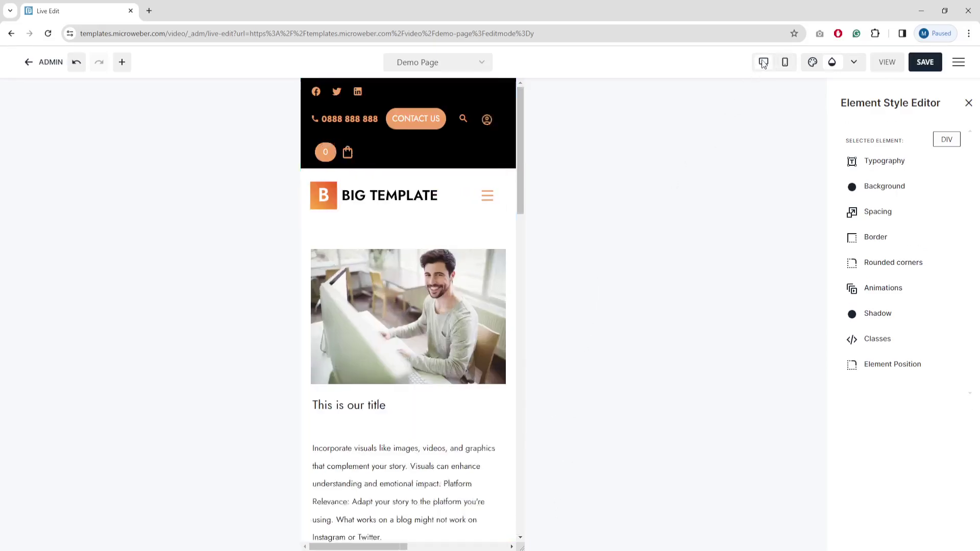
left_click(618, 290)
left_click(596, 398)
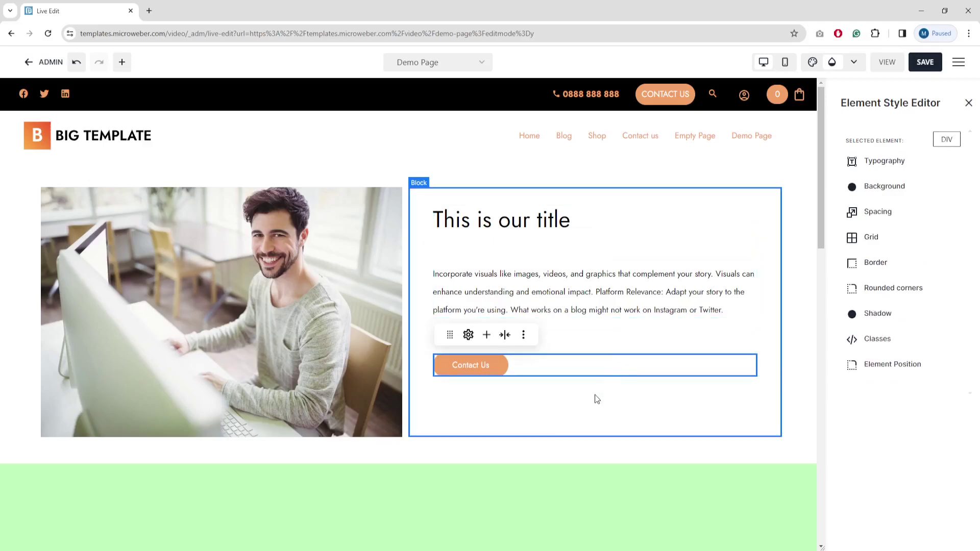